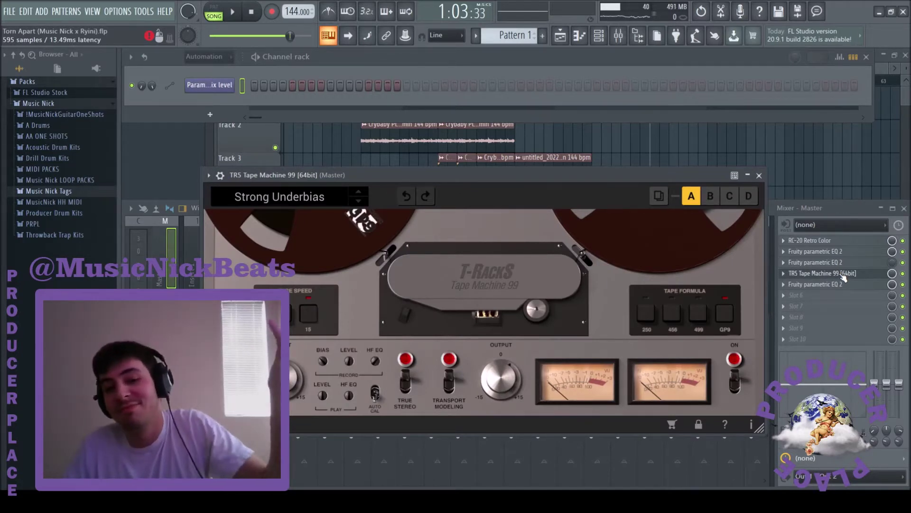
- Inspect the TR5 Tape Machine 99 and the last Fruity parametric EQ 2 in the master's effect chain
click(843, 274)
click(807, 284)
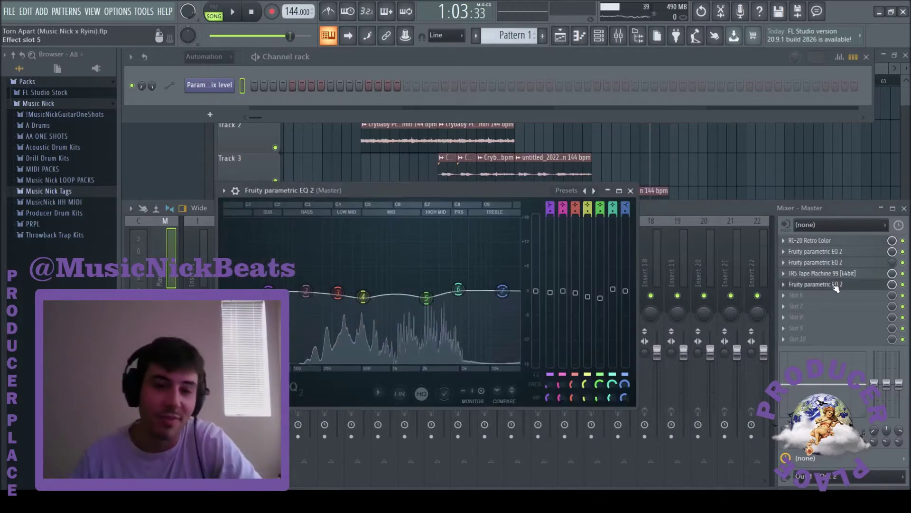
click(807, 283)
- Set the playlist's playback position to bar 17 to audition the sample arrangement, and stop playback
click(714, 173)
click(439, 80)
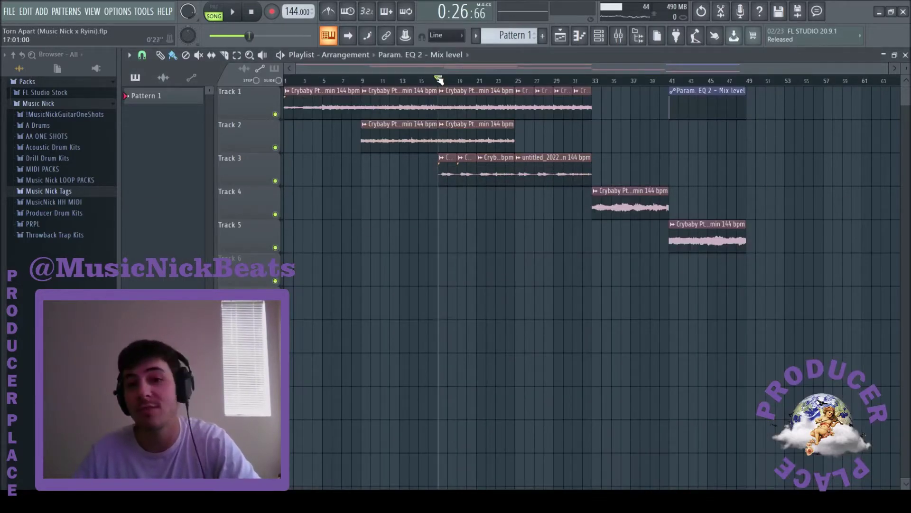
click(253, 11)
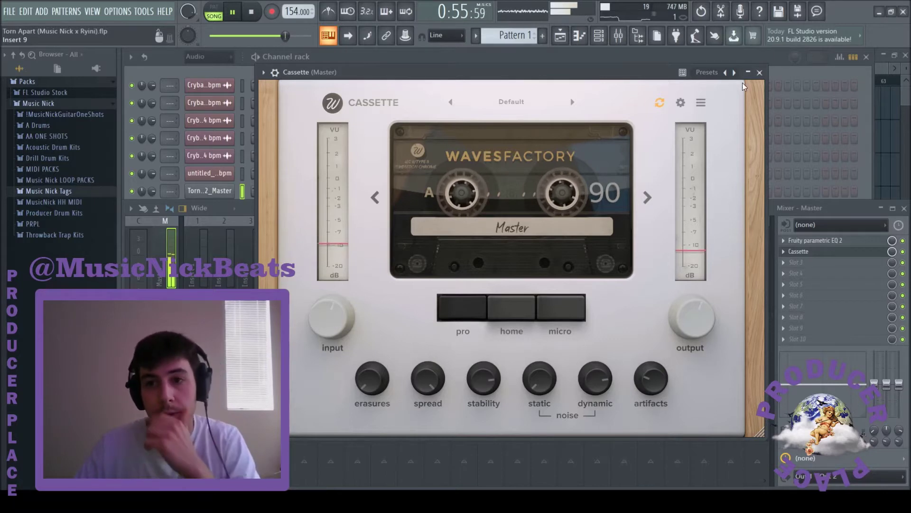
- Close the Cassette effect, check the rendered Master clip's settings from the playlist, and stop playback
key(Escape)
key(F5)
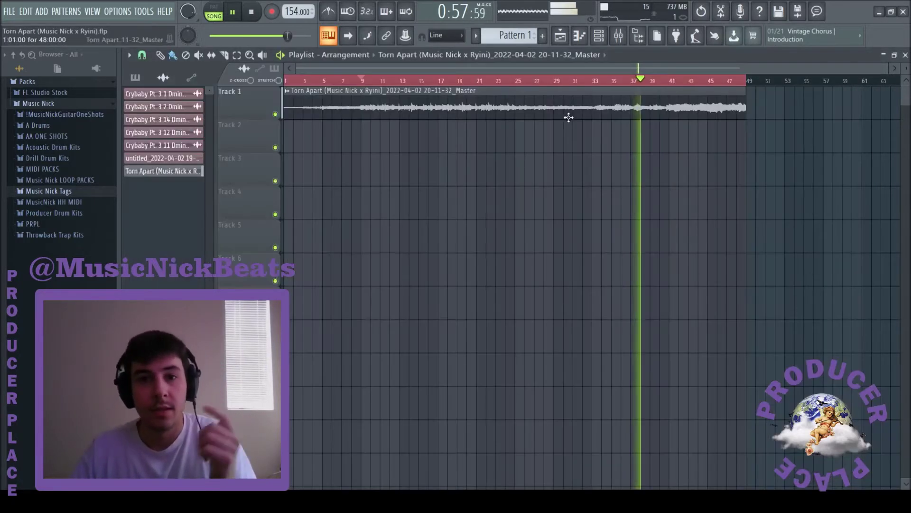
double_click(570, 108)
click(485, 130)
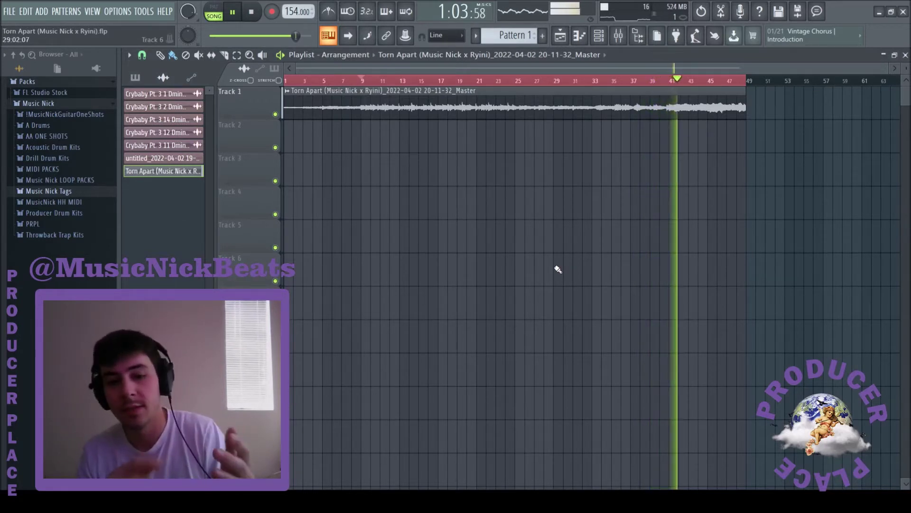
click(252, 12)
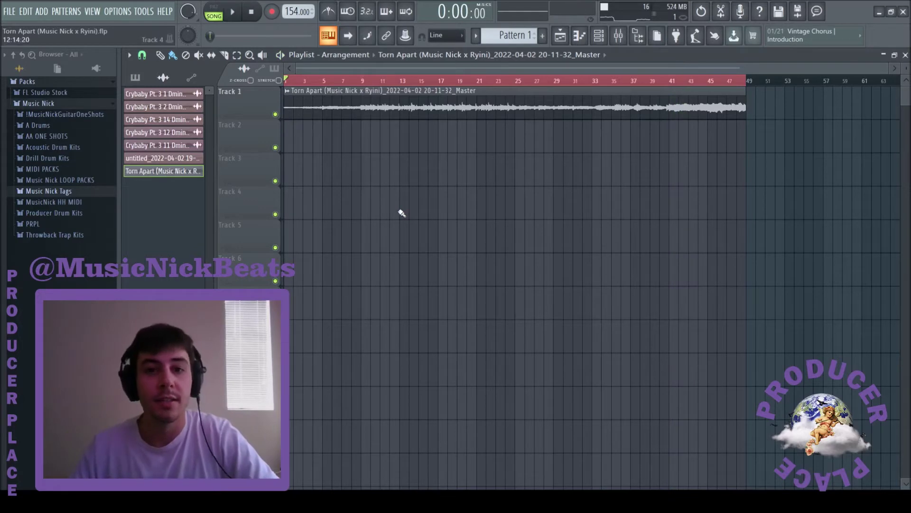
- Close the newest rendered Master clip's sample settings and play the playlist from bar 9
key(F6)
key(F9)
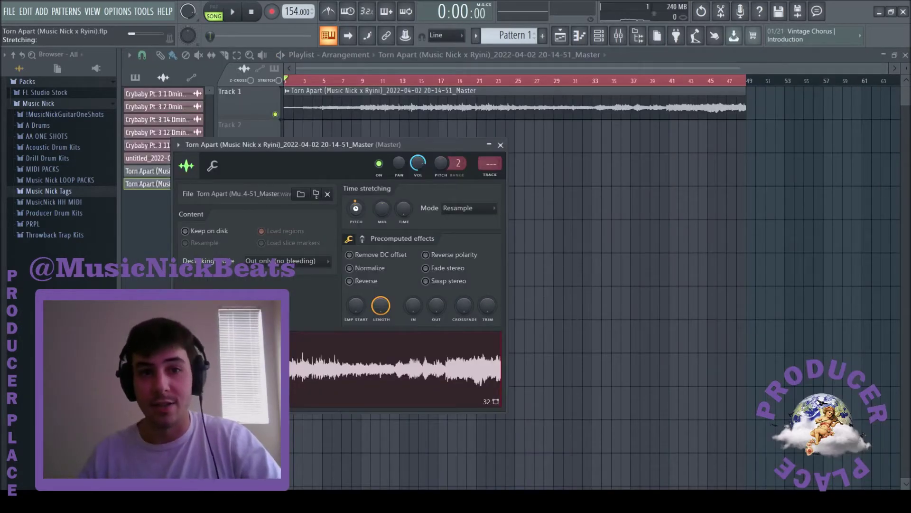
click(500, 143)
key(space)
click(362, 80)
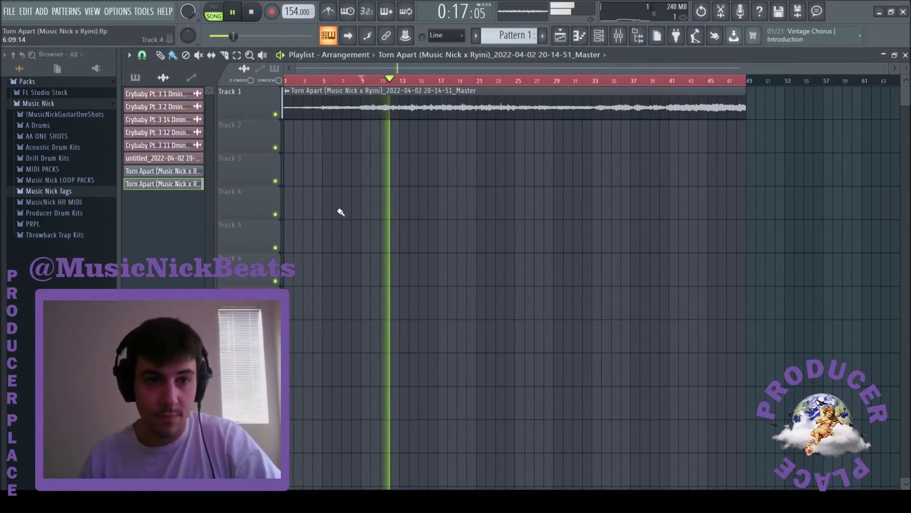
- Close RCompressor Stereo on the master and set Ghz Midside Matrix 3 to 1.5 dB side and -0.5 dB mid
key(F6)
key(F9)
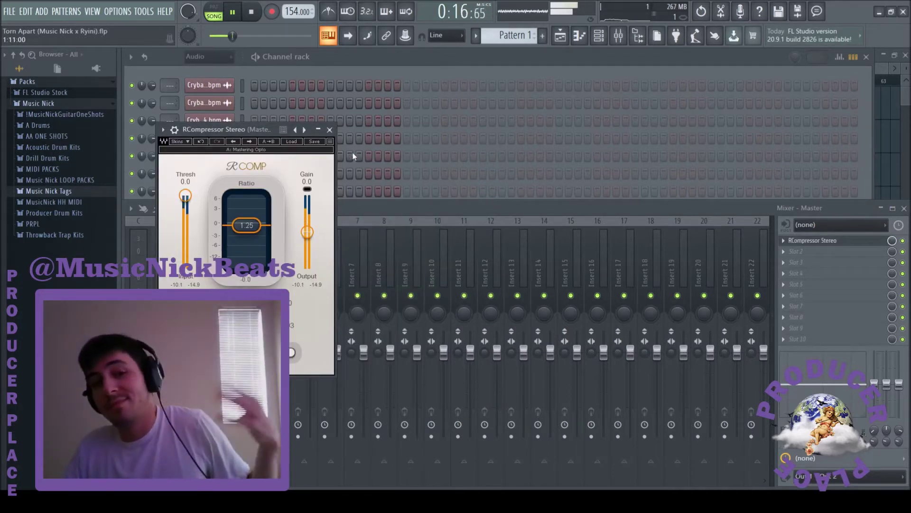
click(330, 129)
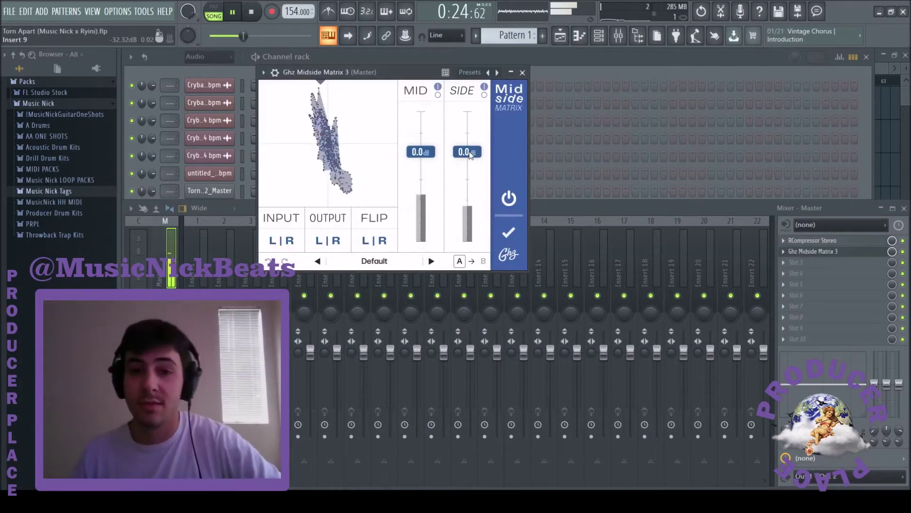
scroll(468, 152, up, 2)
scroll(469, 151, up, 1)
scroll(421, 151, down, 1)
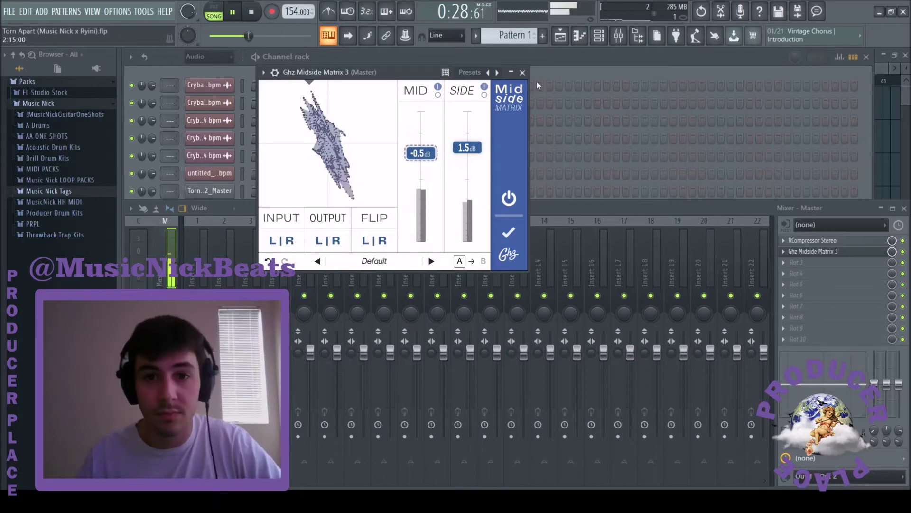
click(522, 73)
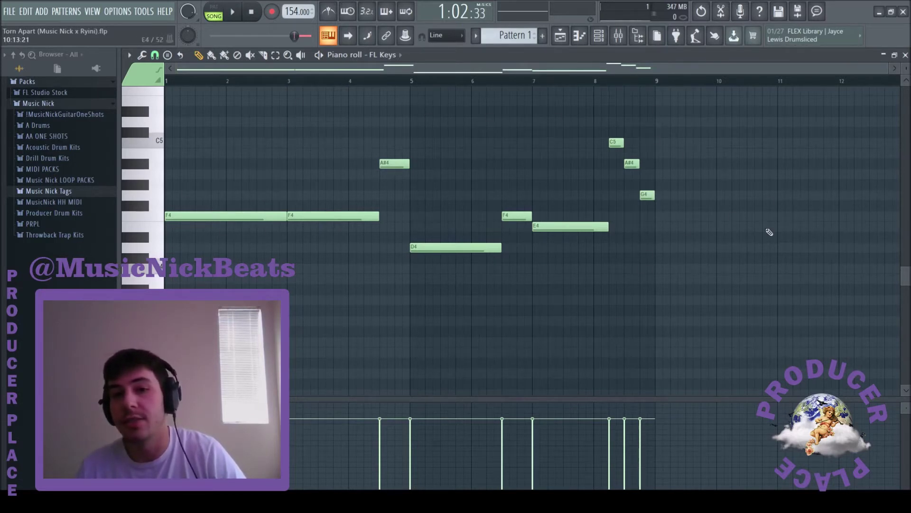
- Play the song and shape the NM - Triple Snare's parametric EQ with a low cut and a high cut at about 12.7 kHz
click(234, 13)
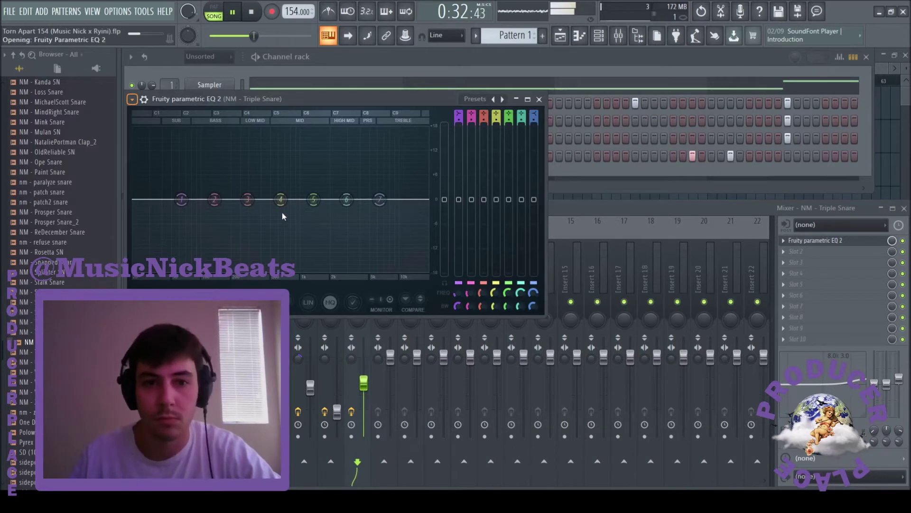
drag(181, 200, 212, 198)
drag(379, 200, 414, 211)
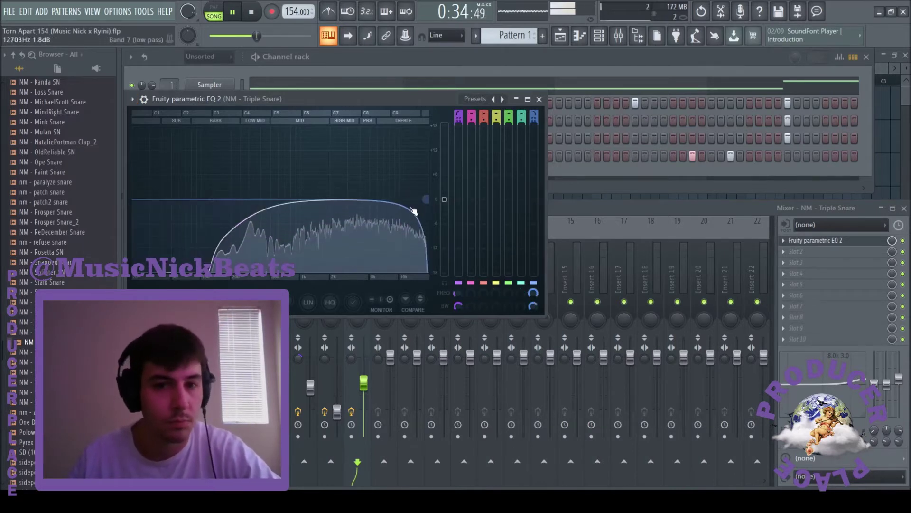
drag(223, 212, 198, 201)
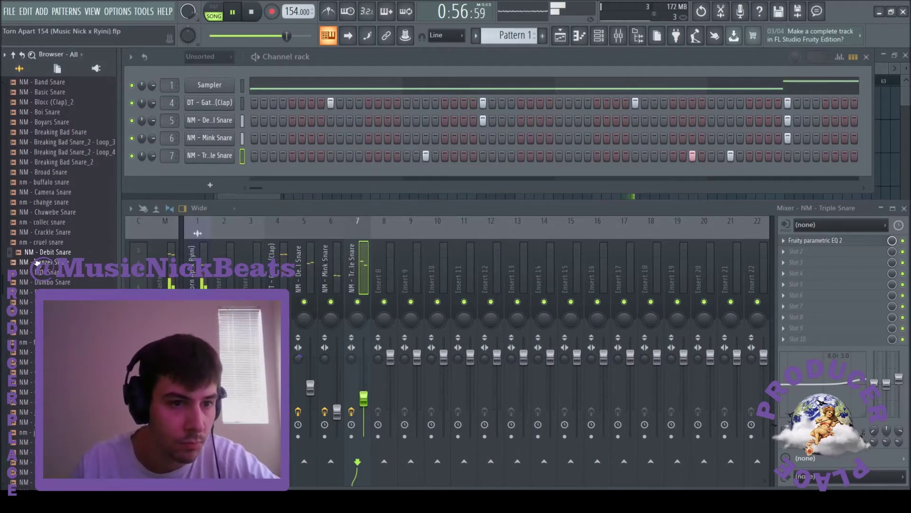
- Add the NM - Debit Snare sample as a new channel and cut its low end with Fruity parametric EQ 2
drag(195, 178, 196, 180)
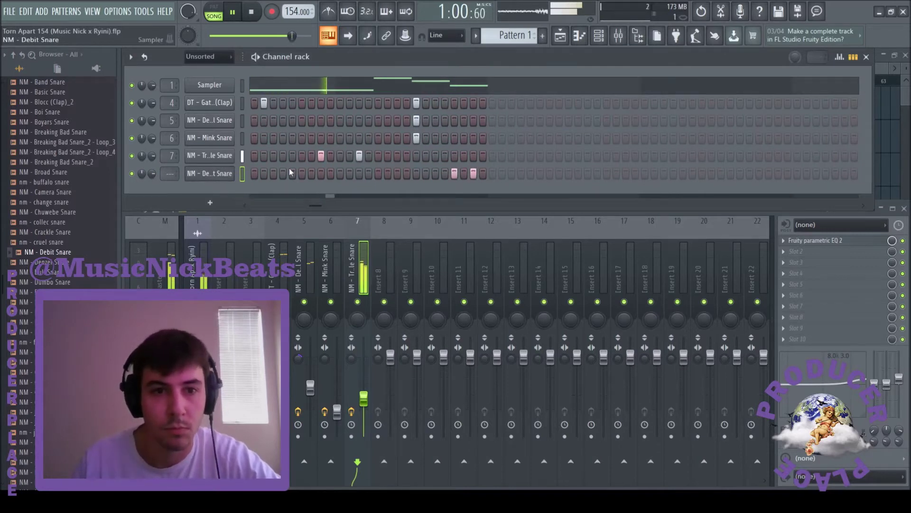
key(F7)
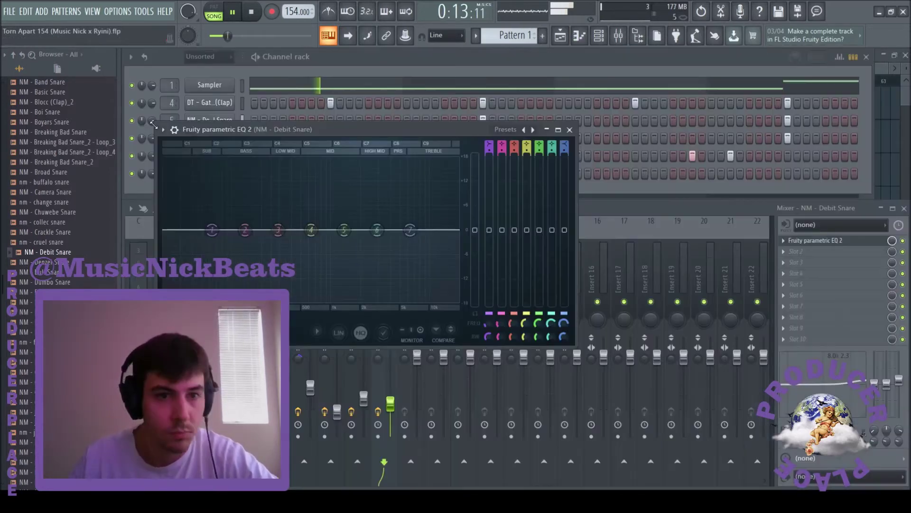
drag(212, 230, 238, 240)
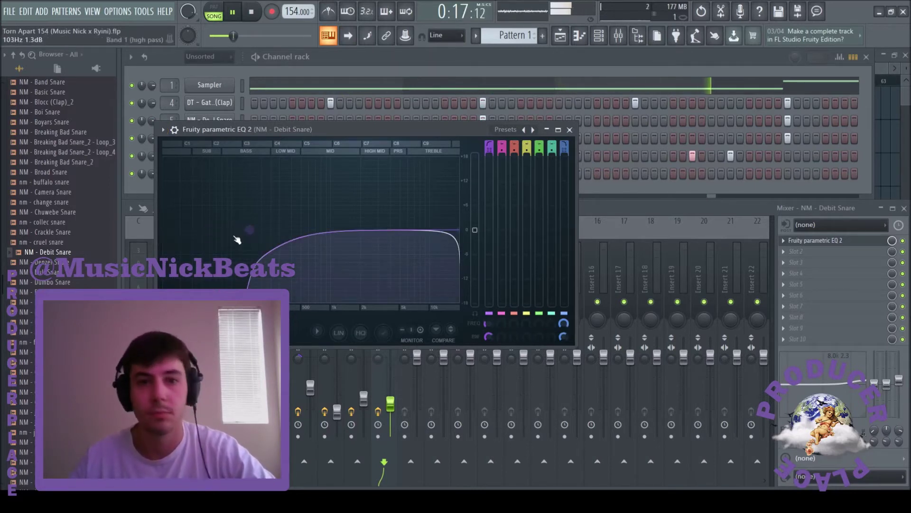
drag(291, 248, 244, 230)
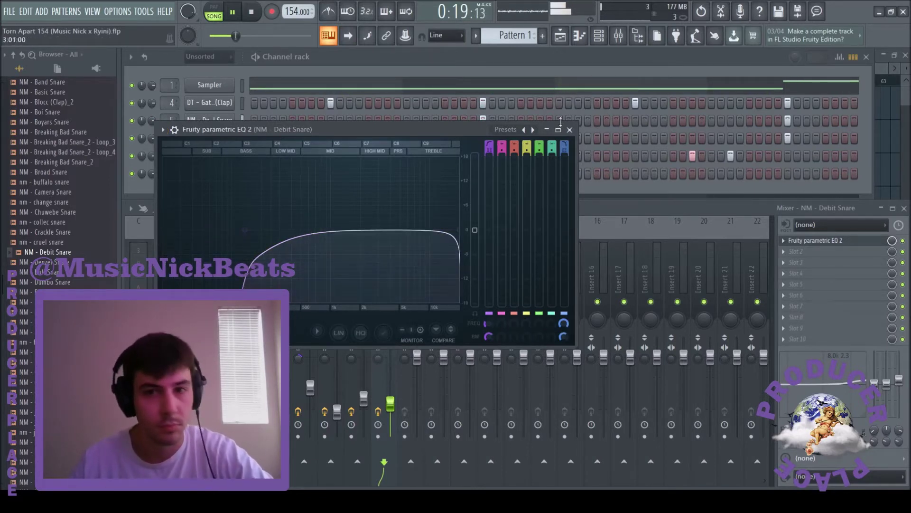
click(570, 129)
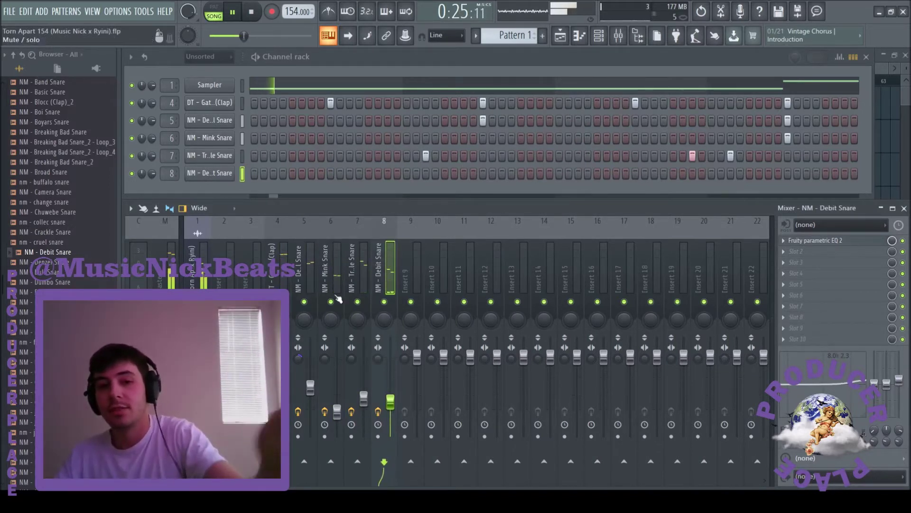
- Fill the Hihat (Mafia) piano roll with a continuous run of half-beat C5 notes across the eight bars
click(289, 387)
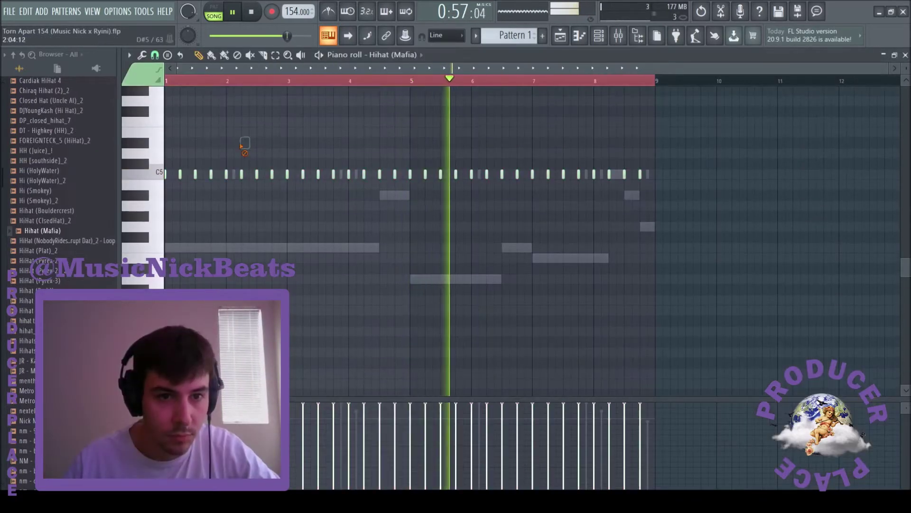
drag(242, 172, 249, 174)
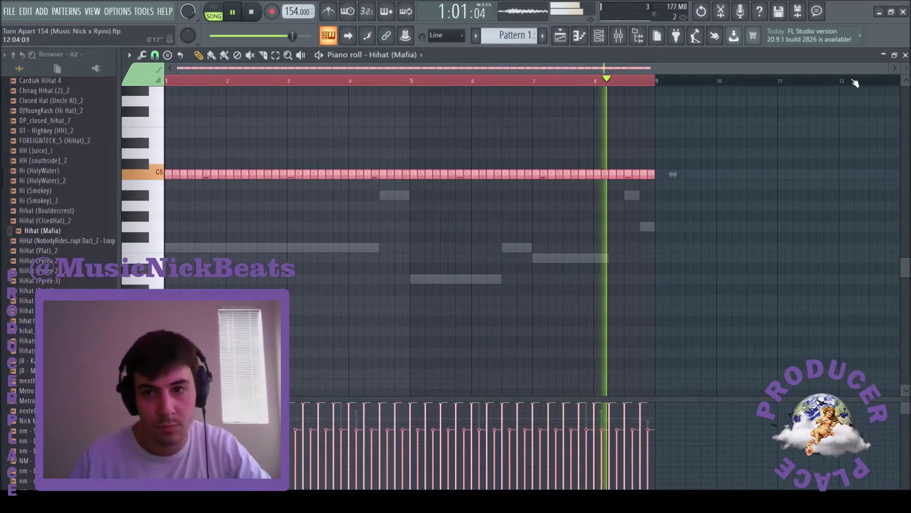
key(F6)
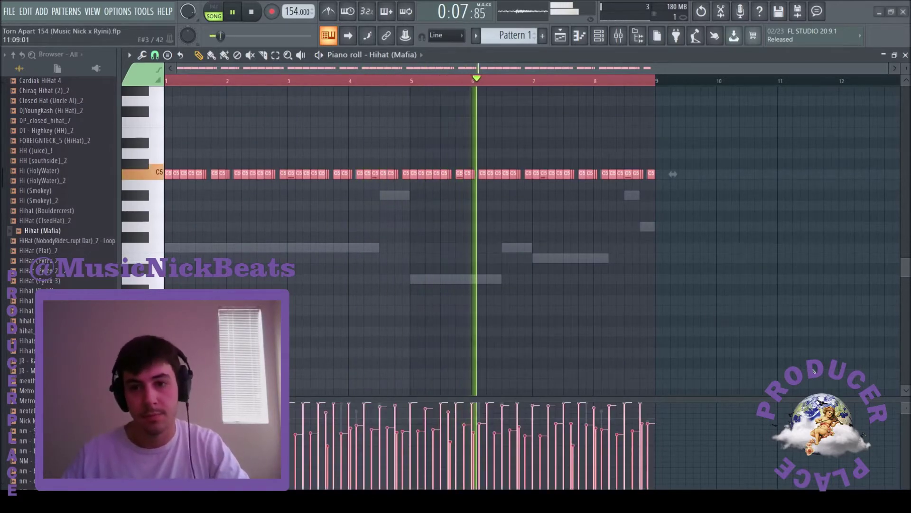
key(F6)
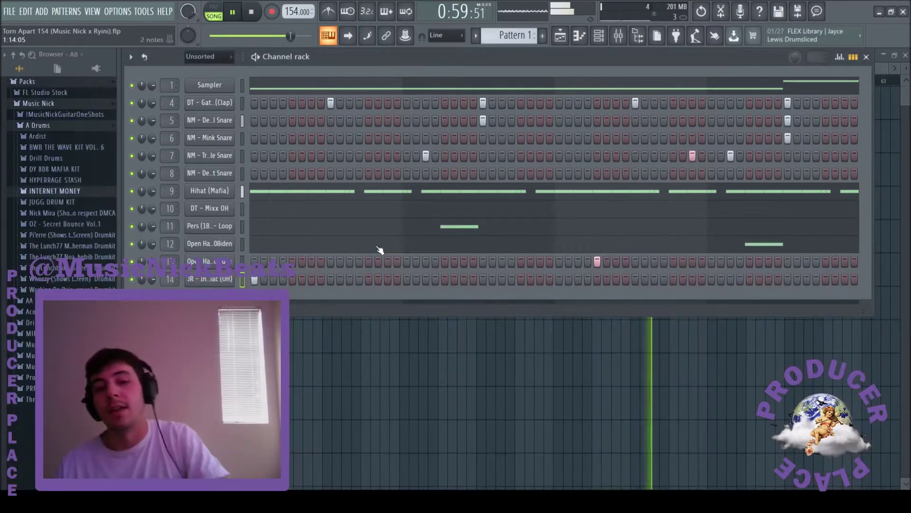
- Examine the effect slots of the drum mixer tracks from JR - Insomniac (OH) back to DT - Gatsby (Clap), and stop playback
key(F9)
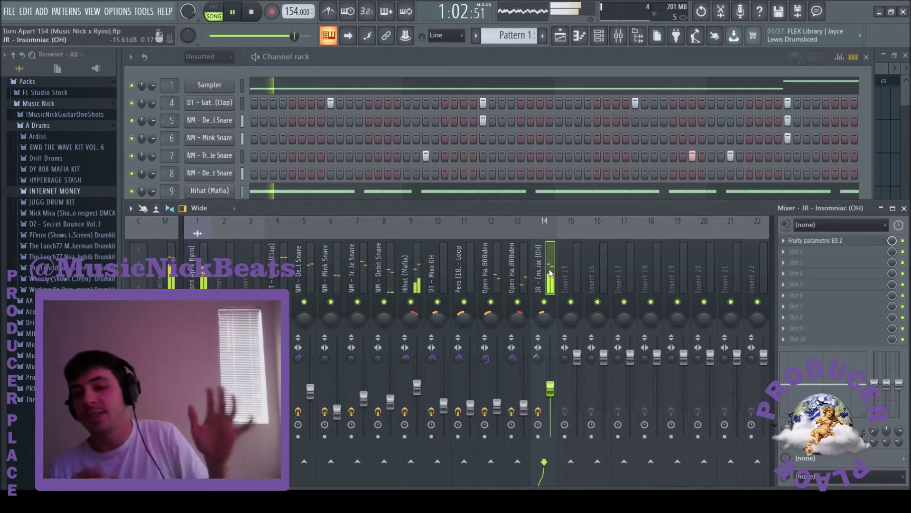
key(Left)
key(Left)
key(Left)
key(Left)
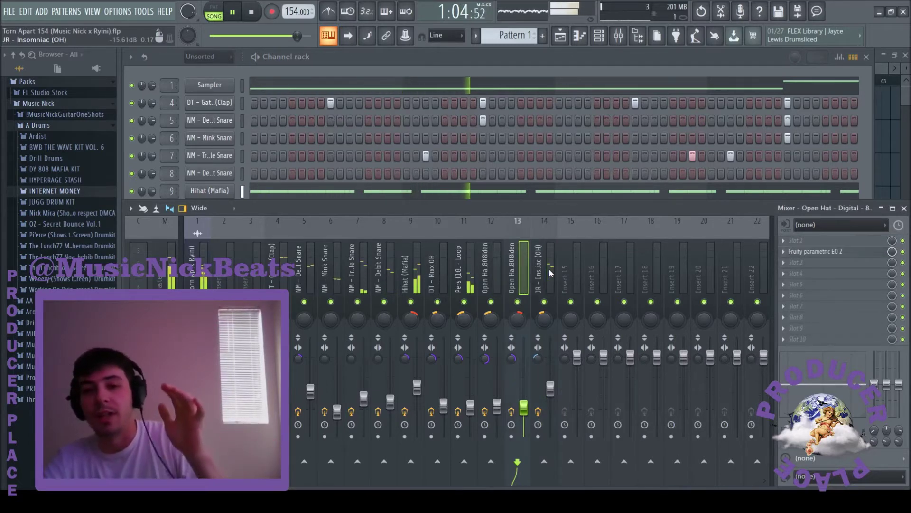
key(Left)
key(Left)
key(Left)
key(Left)
key(Left)
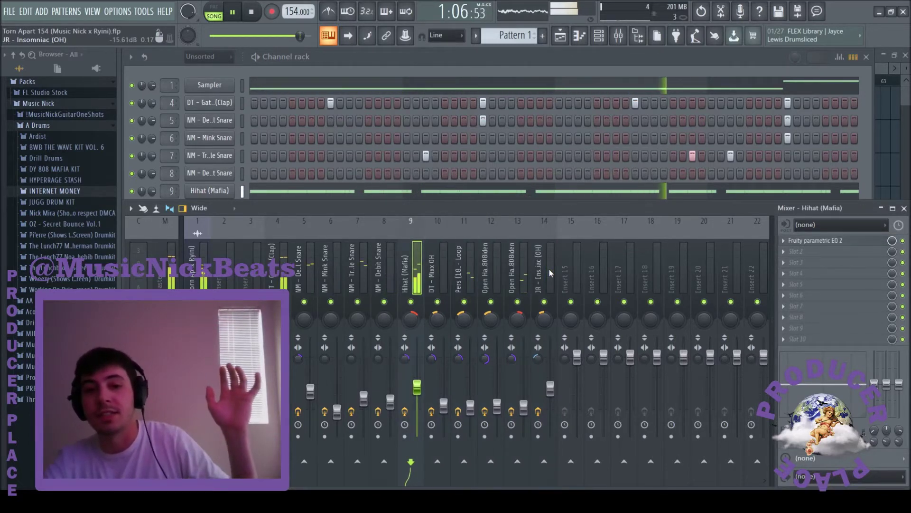
key(Left)
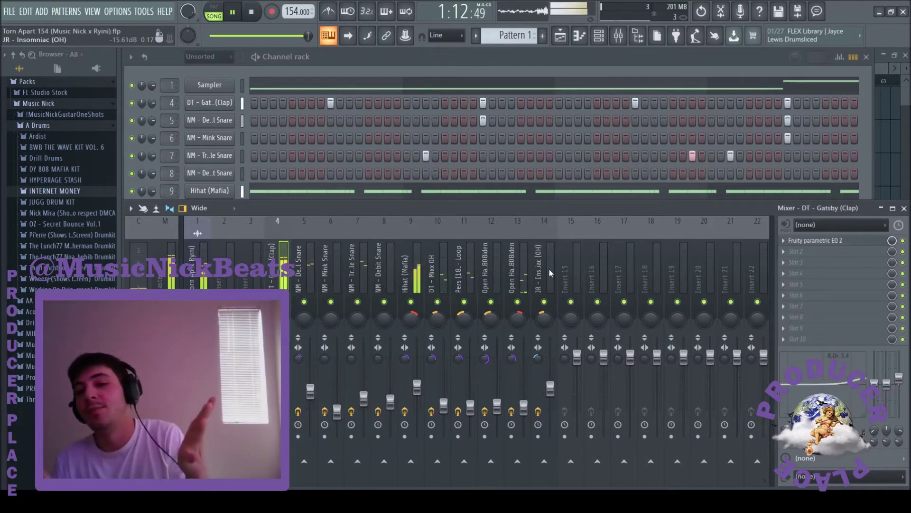
click(254, 19)
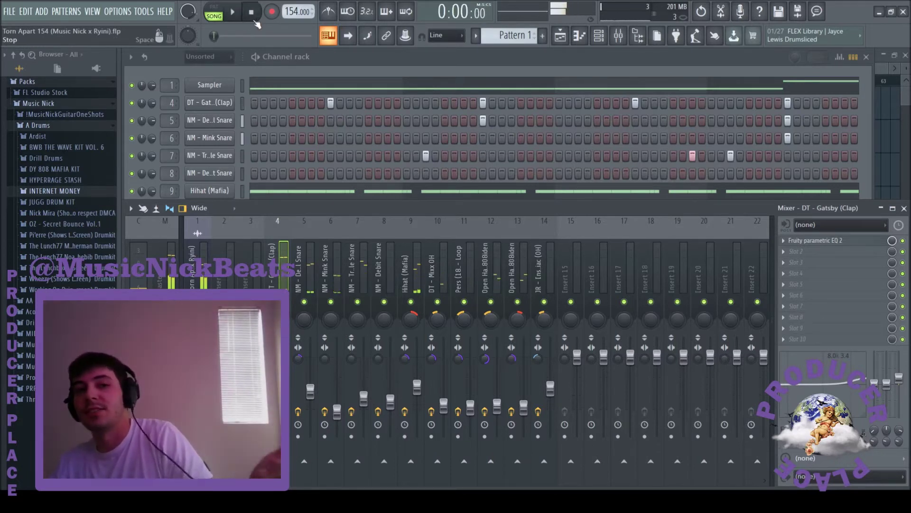
- Inspect the channel settings of nm - all girls are the same 808 and nm - audi 808, and review the audi 808 notes
click(422, 60)
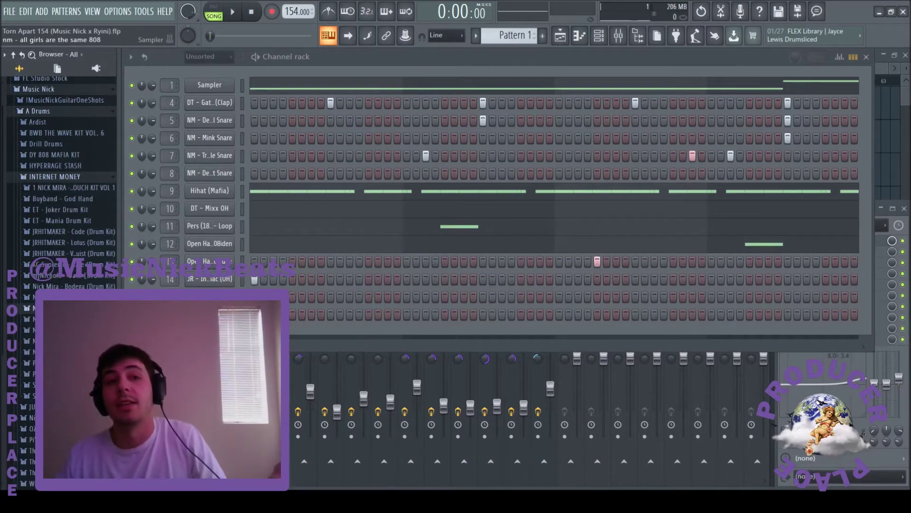
click(209, 297)
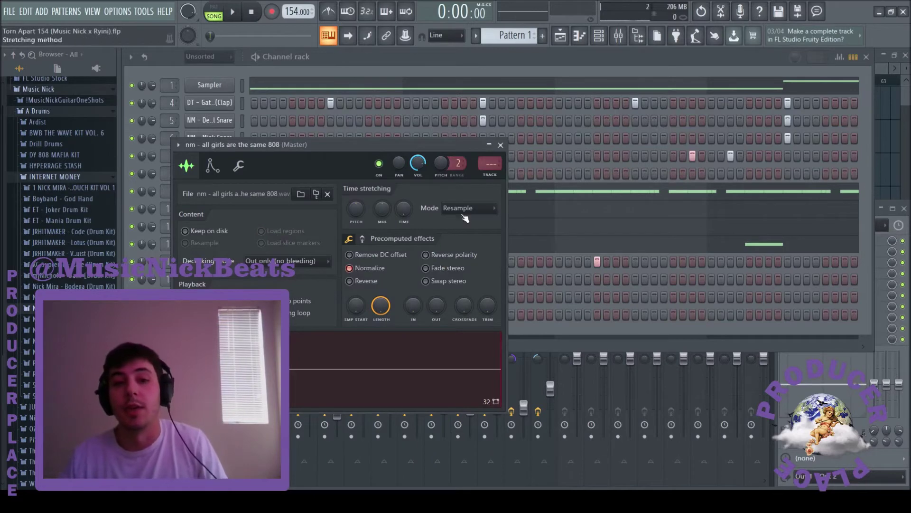
click(501, 145)
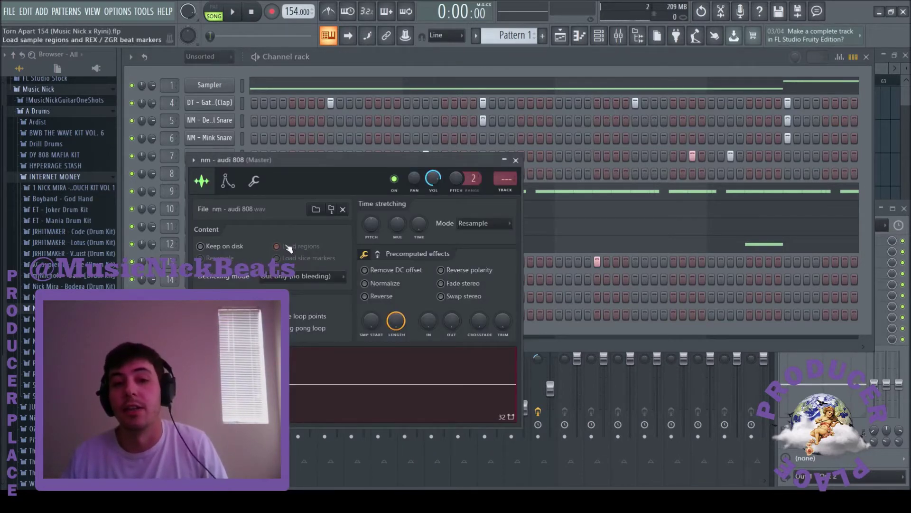
click(227, 182)
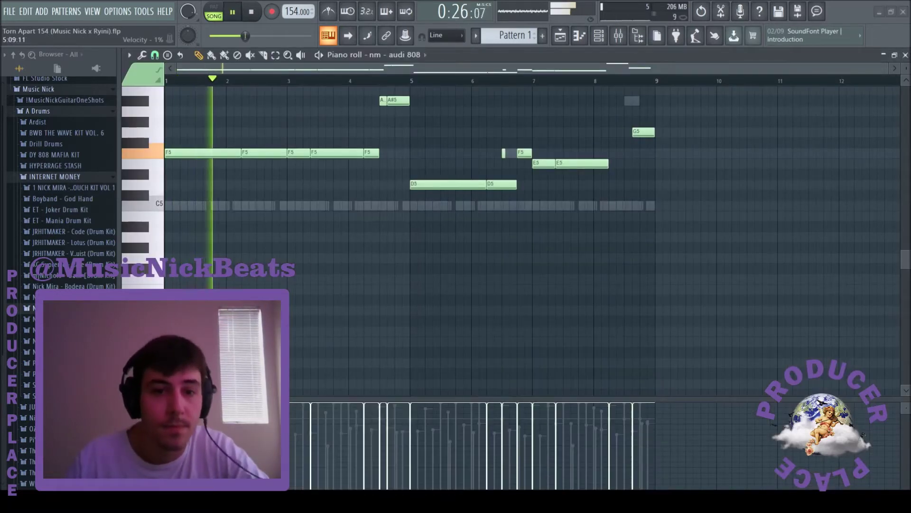
scroll(579, 345, up, 2)
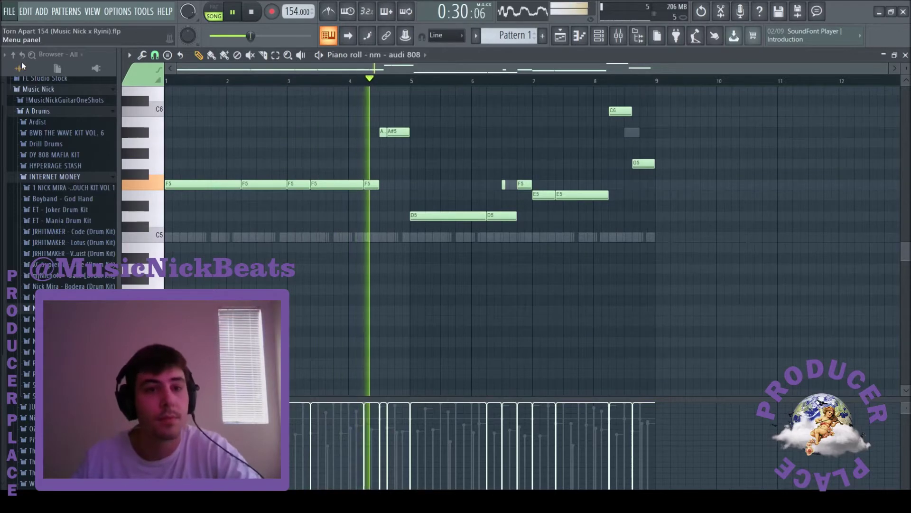
click(905, 55)
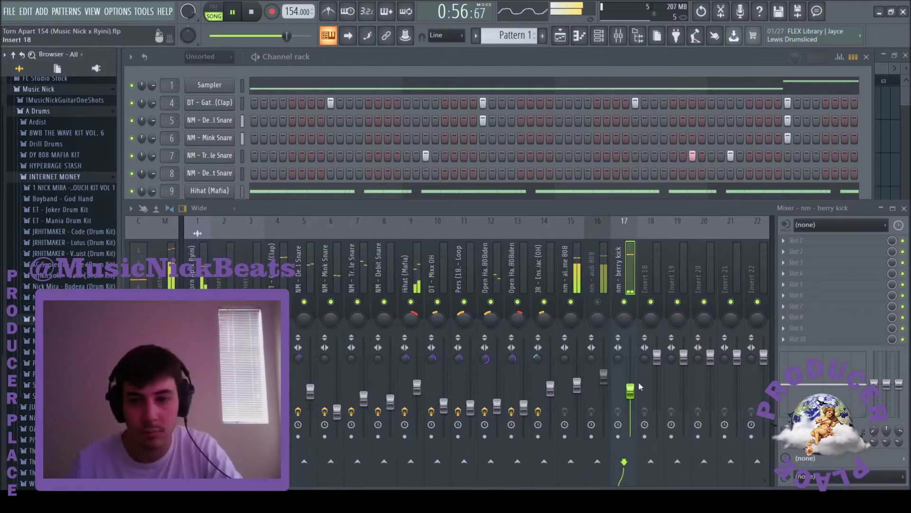
- Replace the two A#5 notes at the end of bar 4 in the all girls are the same 808 with one longer note
key(F9)
click(312, 288)
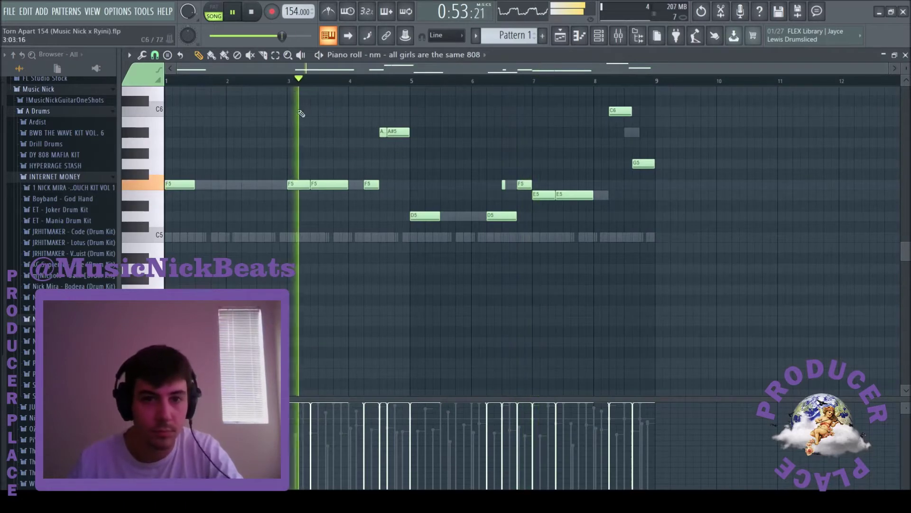
right_click(398, 132)
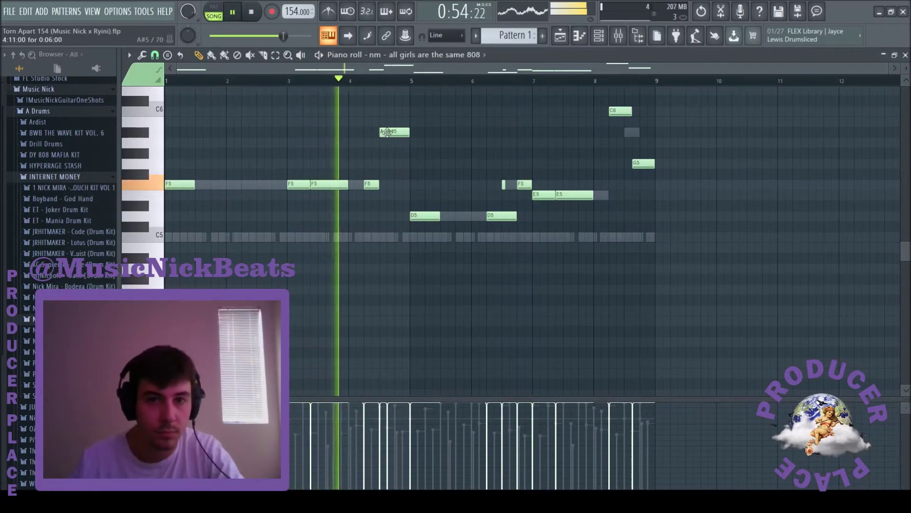
drag(386, 132, 409, 136)
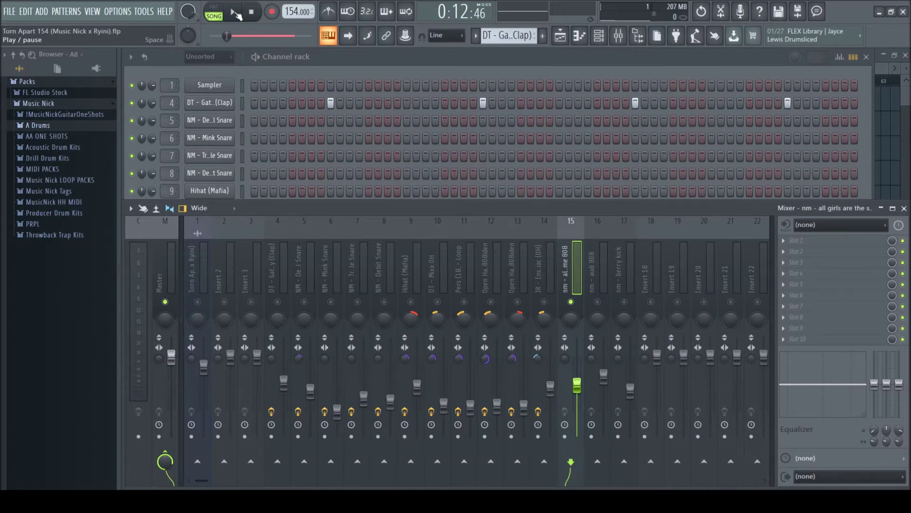
- During playback, set the all girls are the same 808 to 78% volume, audi 808 to 75%, and berry kick to about 57%
click(236, 15)
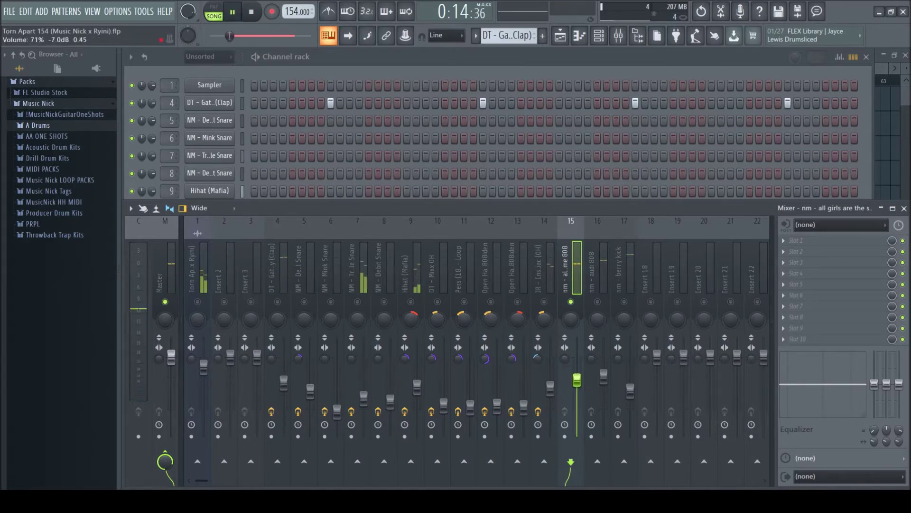
scroll(578, 379, up, 2)
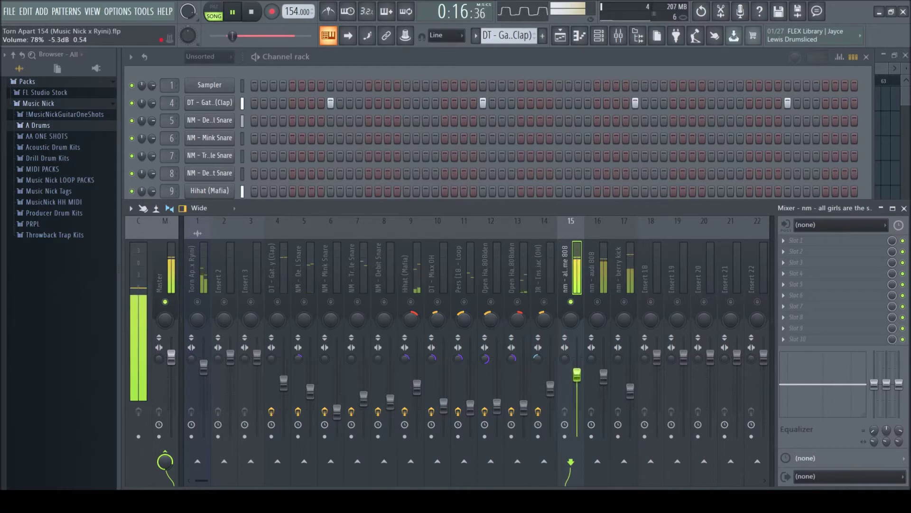
click(604, 376)
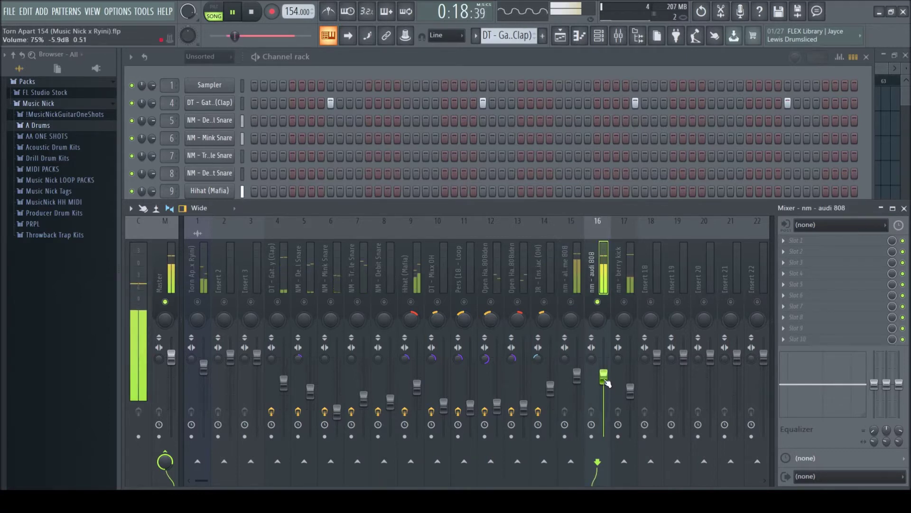
click(630, 390)
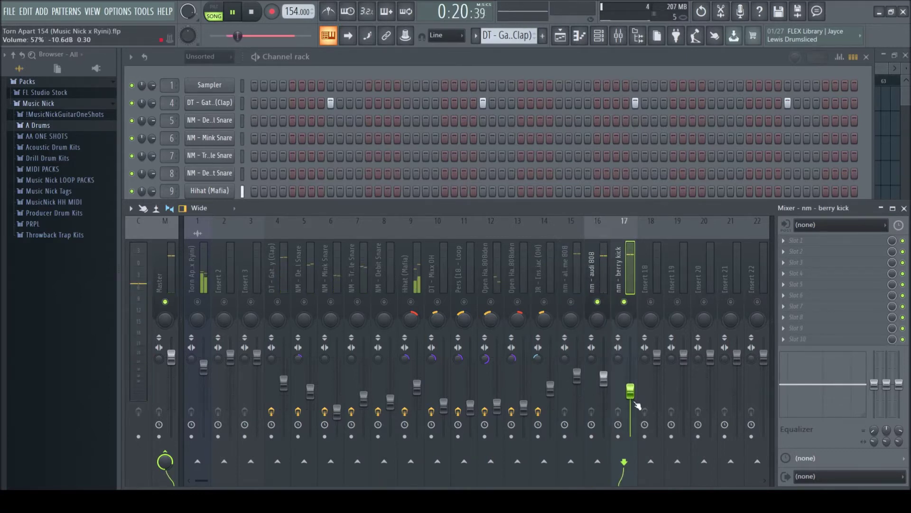
scroll(632, 395, down, 1)
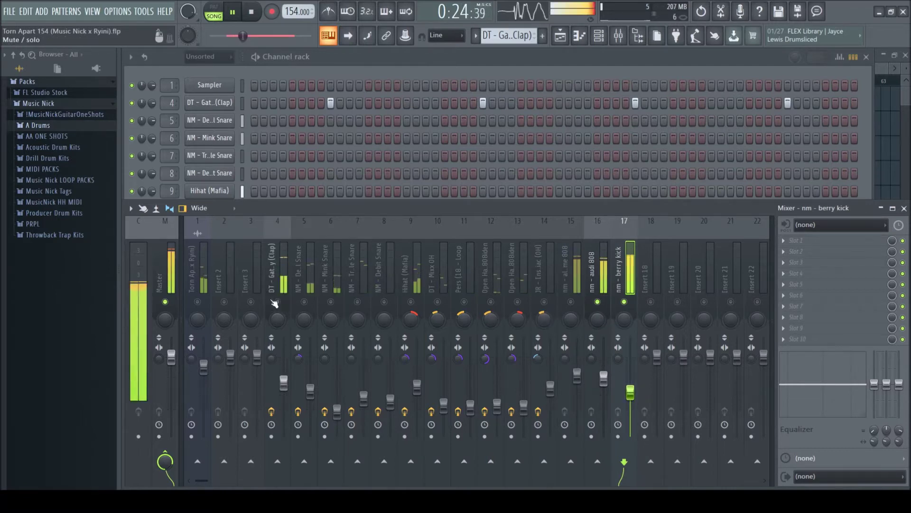
- Lower the DT - Gatsby (Clap) level, and raise the drum tracks from Gatsby Clap through JR - Insomniac (OH) together slightly
click(289, 358)
drag(283, 388, 286, 395)
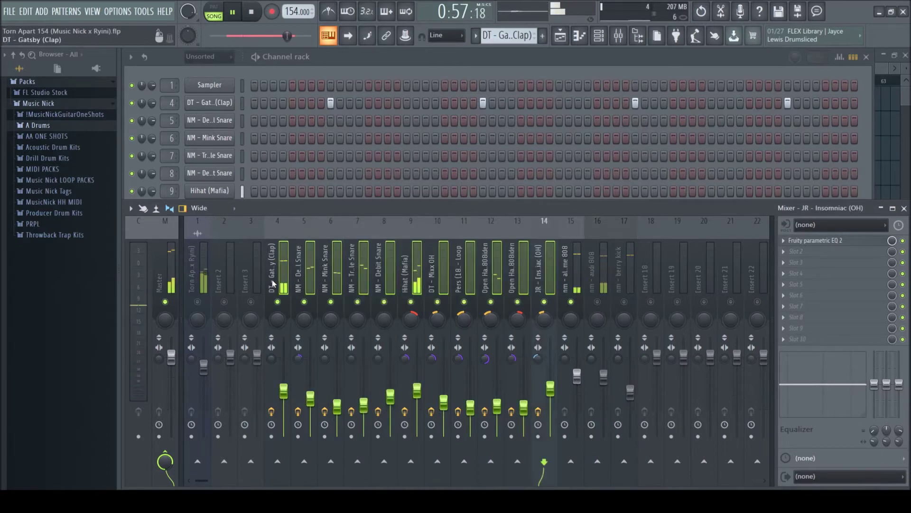
drag(281, 403, 281, 399)
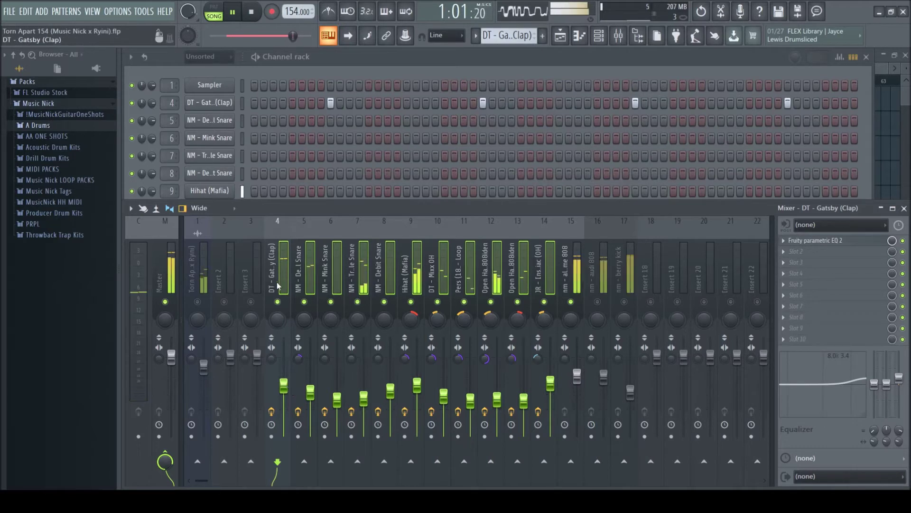
click(308, 271)
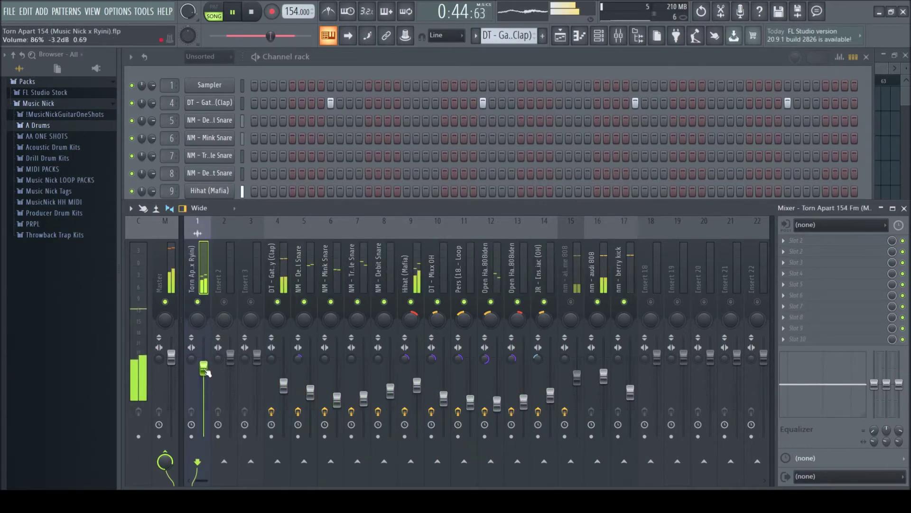
- Set the Torn Apart melody track to 90% volume and apply TRS Classic Clipper with 5.0 dB gain on the master
drag(206, 373, 205, 366)
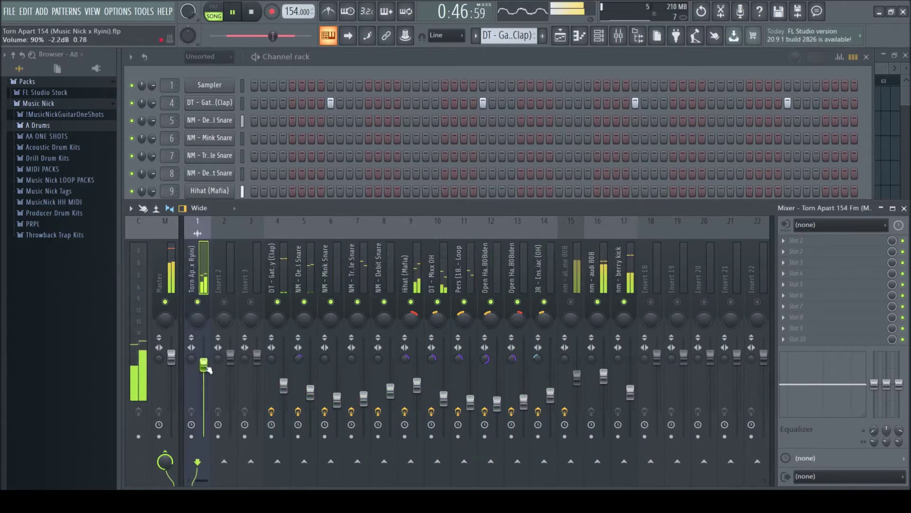
click(169, 270)
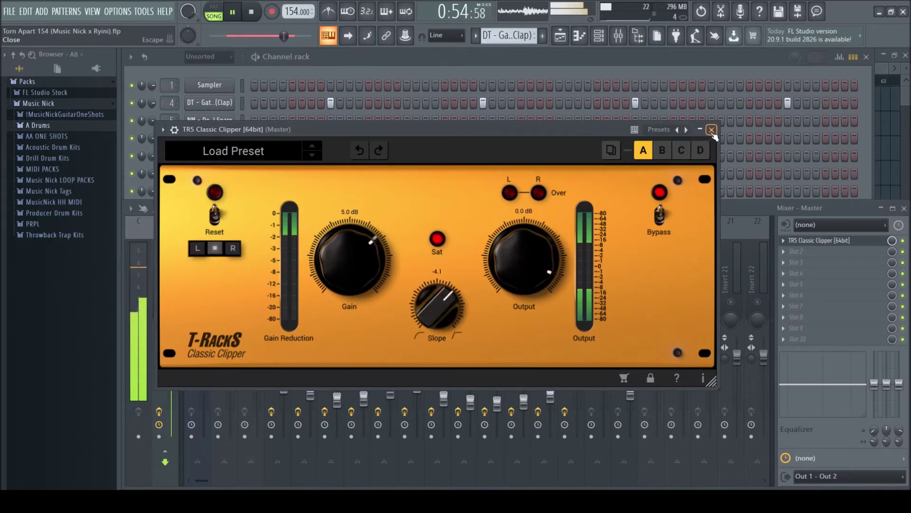
click(712, 130)
- Lower the hi-hat, Debit Snare and Denzel Snare levels slightly, and set DT - Gatsby (Clap) to 61% volume
click(304, 265)
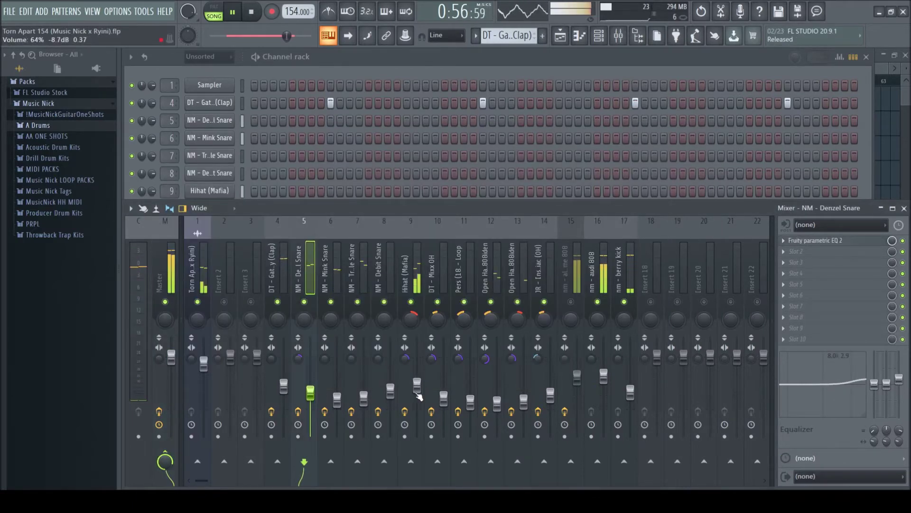
drag(417, 395, 418, 400)
click(390, 389)
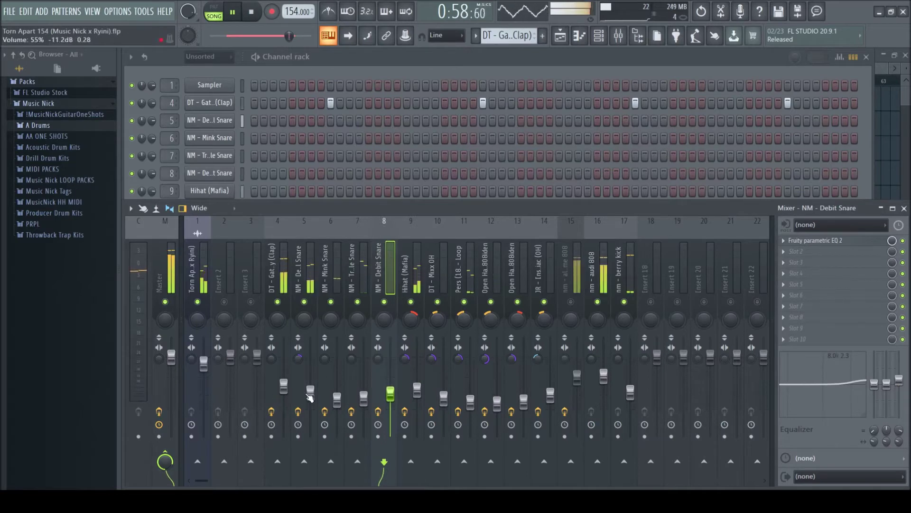
click(309, 393)
click(283, 386)
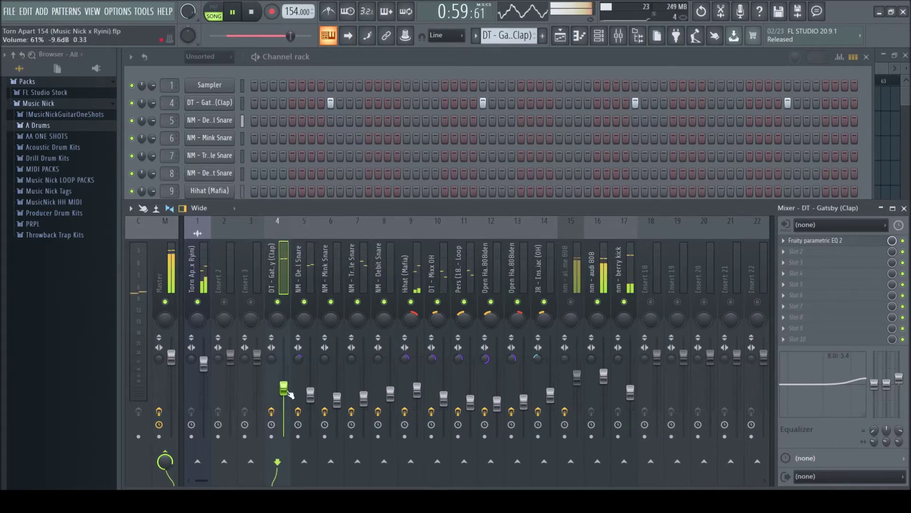
click(204, 365)
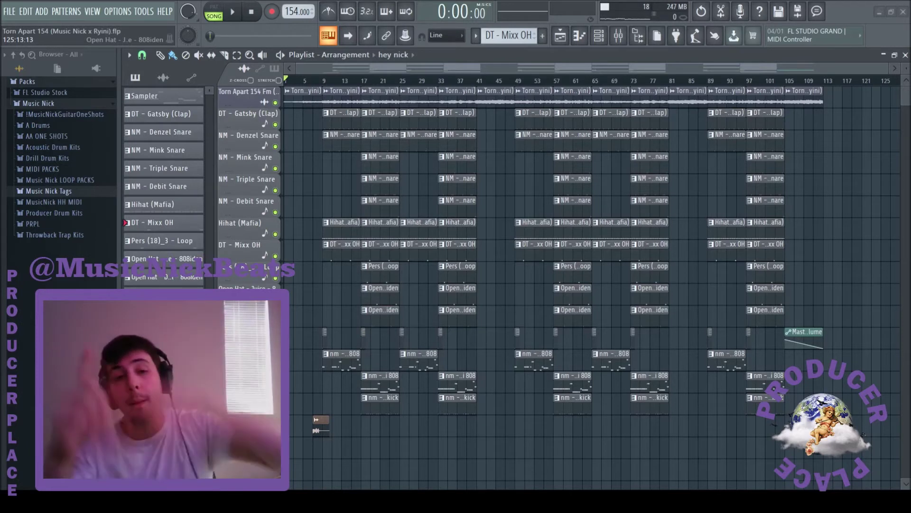
- Play the finished arrangement from the start
click(233, 11)
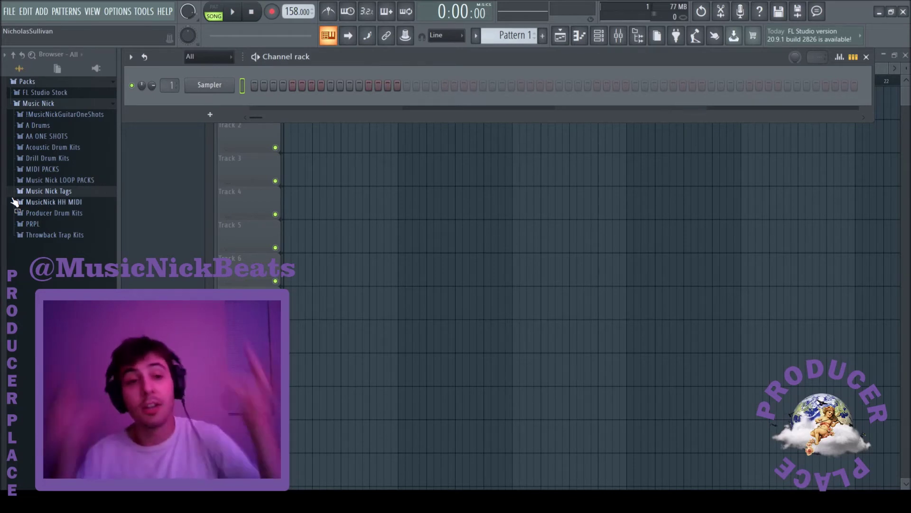
- Load the Electric11 one-shot from the !MusicNickGuitarOneShots pack as a new channel and assign it to mixer track 1
click(71, 115)
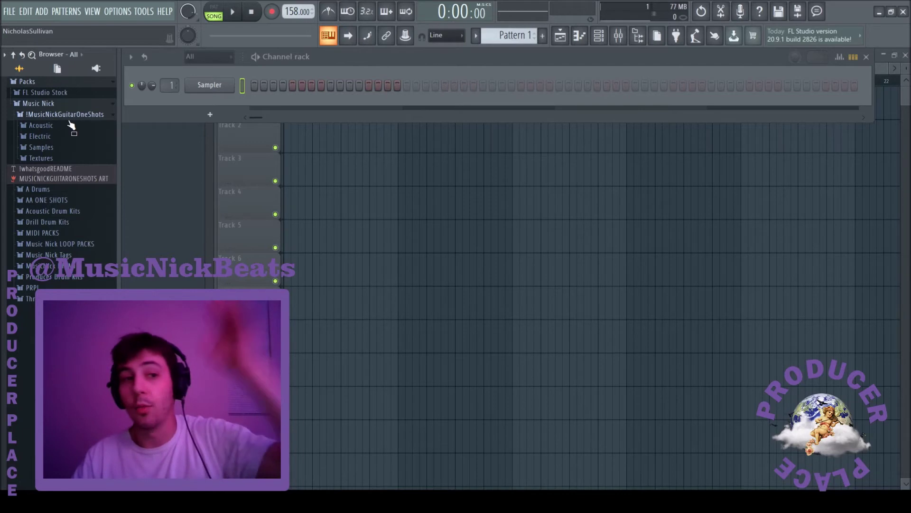
click(65, 137)
click(67, 177)
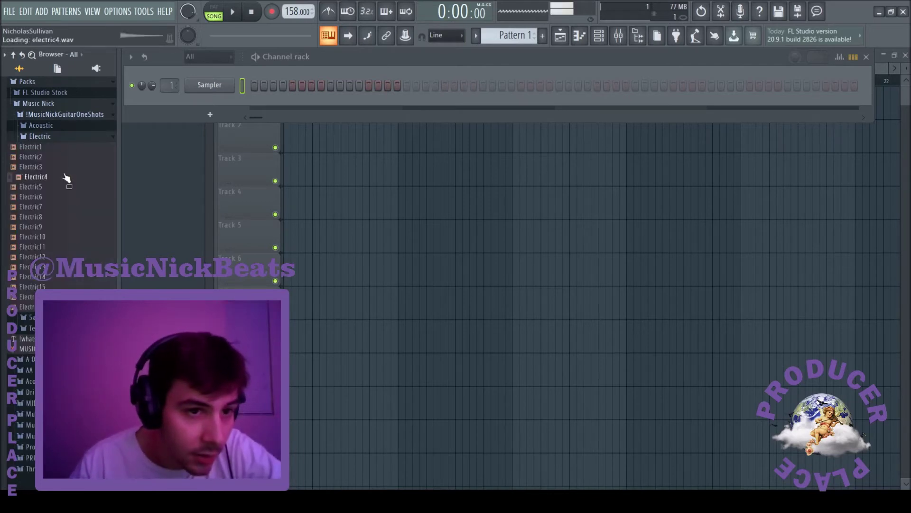
click(62, 199)
click(58, 167)
click(53, 237)
click(50, 247)
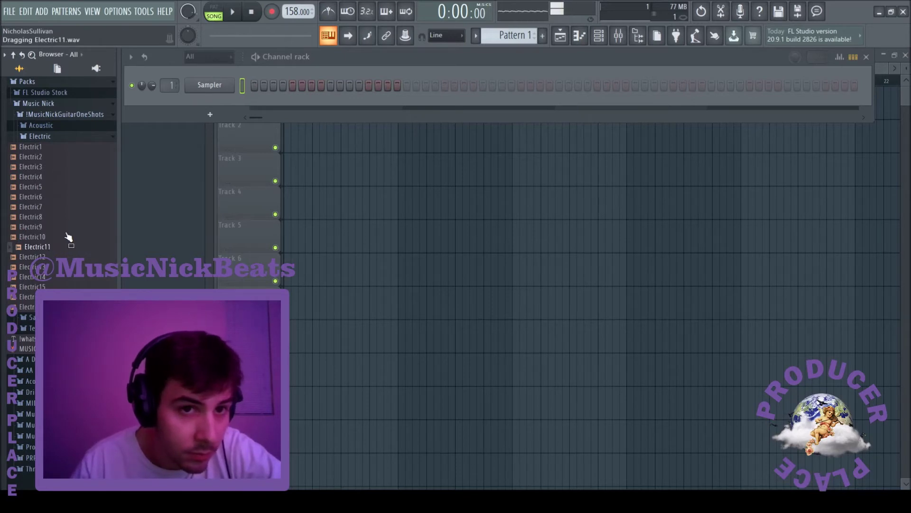
drag(201, 73, 201, 71)
key(F9)
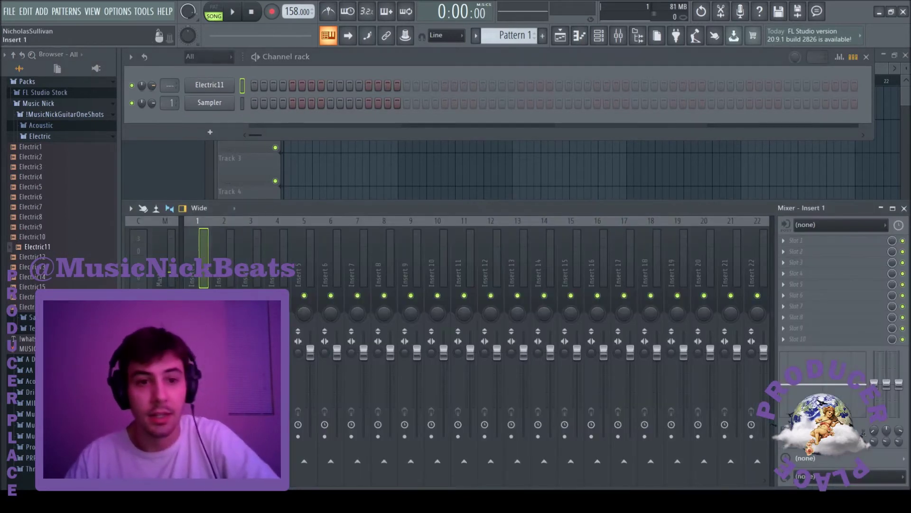
key(ctrl+l)
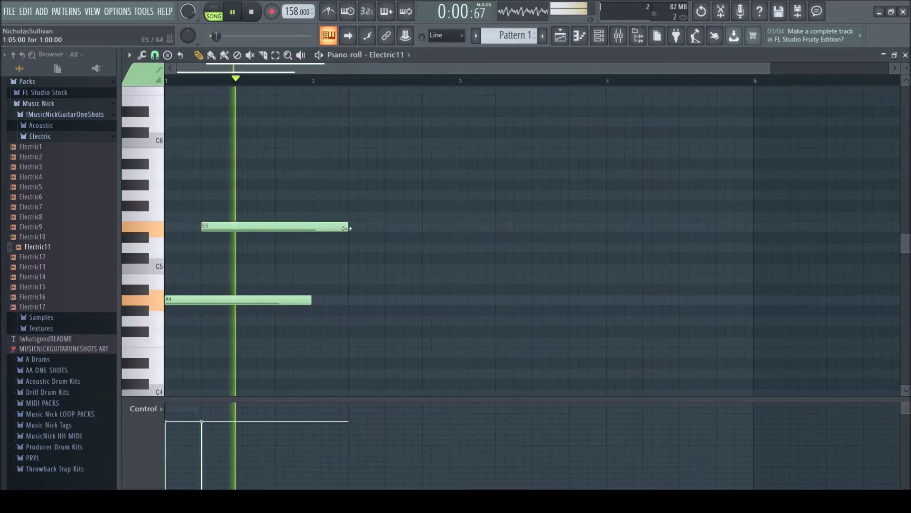
- Add C6 and B5 notes after the E5 in bar 1 of the Electric11 melody, trimming the C6 to the bar's end
key(space)
click(240, 143)
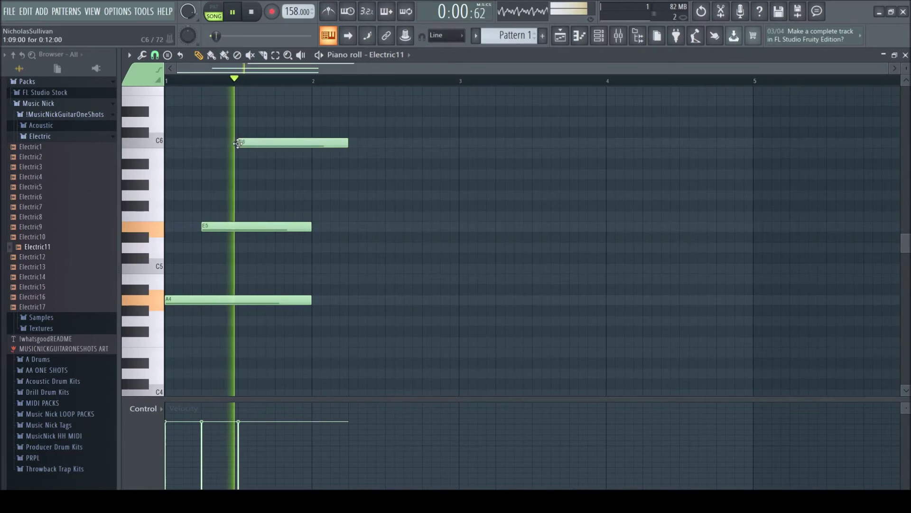
drag(345, 142, 313, 157)
click(280, 153)
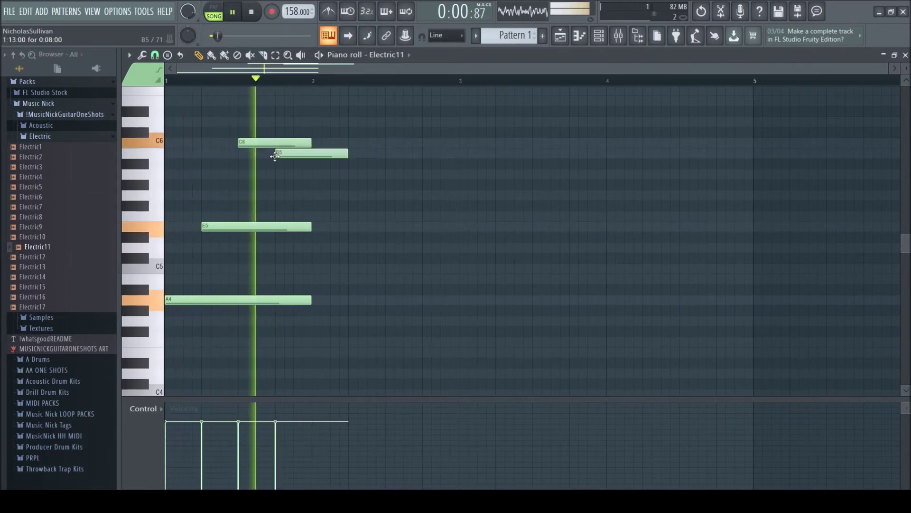
key(space)
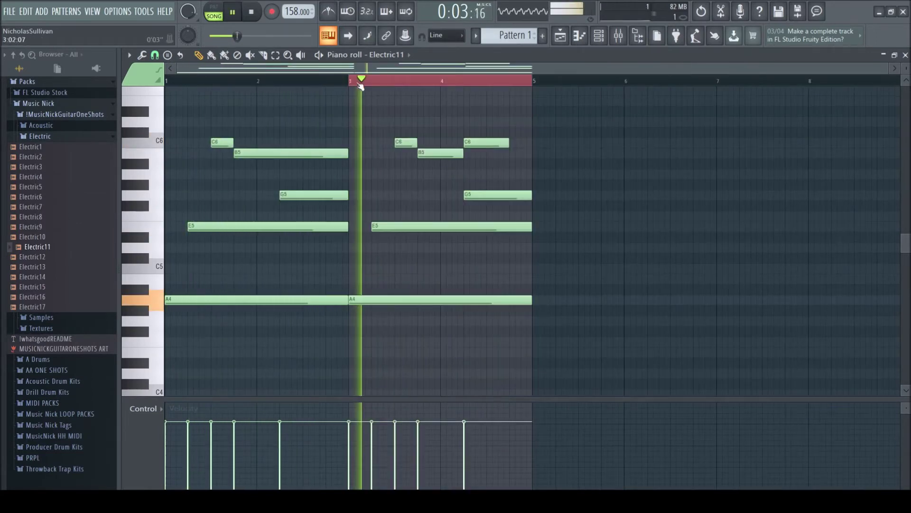
- Change the last C6 of bar 4 to a D6, and lower the bass note at bar 5 of the repeated phrase to E4
drag(534, 144, 524, 124)
key(space)
key(space)
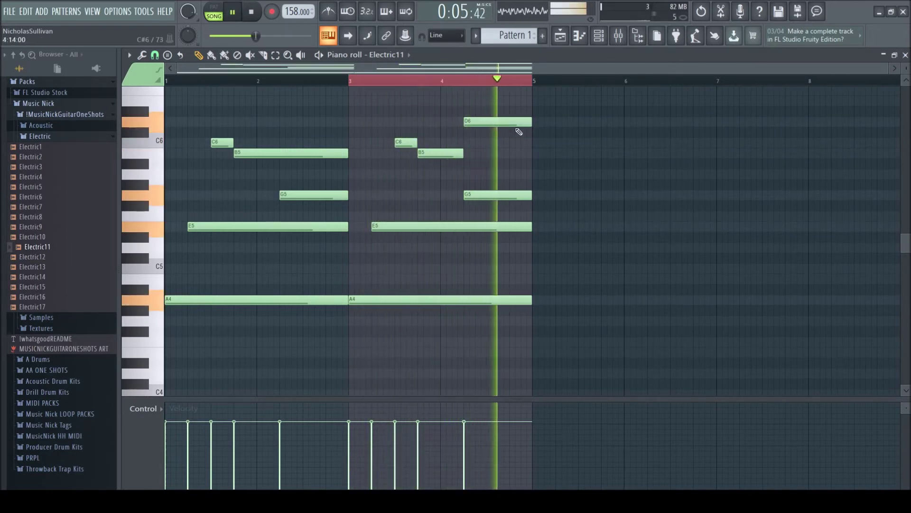
key(space)
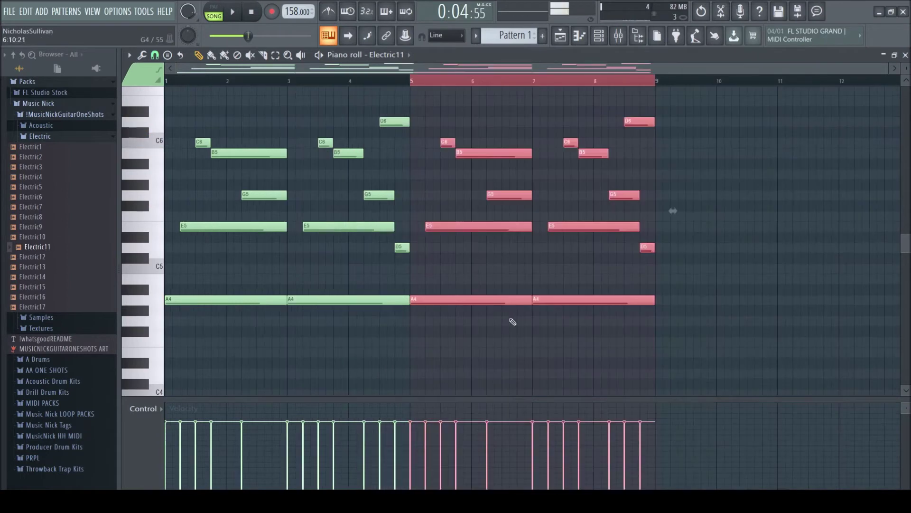
drag(564, 324, 484, 352)
key(space)
- Add to Electric13 a one-and-a-half-bar G4 at bar 5, a half-bar C5 after it, and a one-bar G4 at bar 7
click(506, 320)
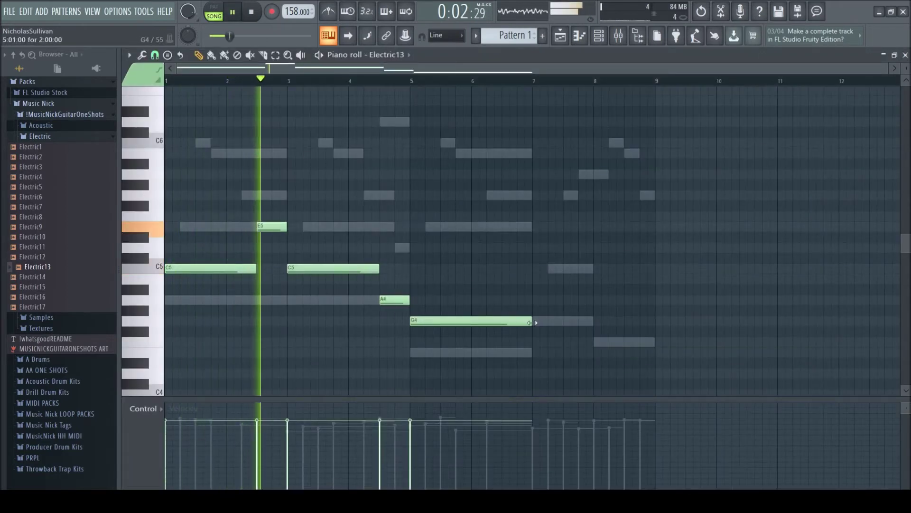
drag(524, 321, 496, 323)
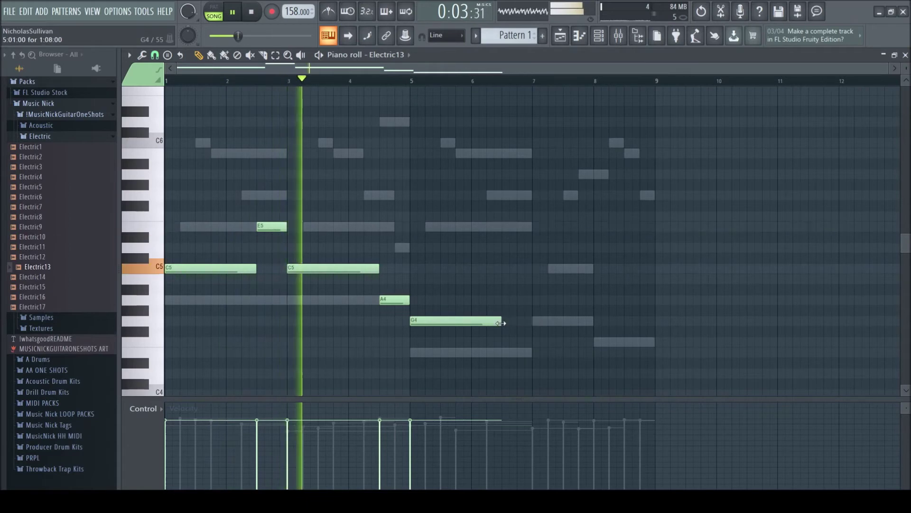
click(507, 268)
drag(593, 270, 532, 271)
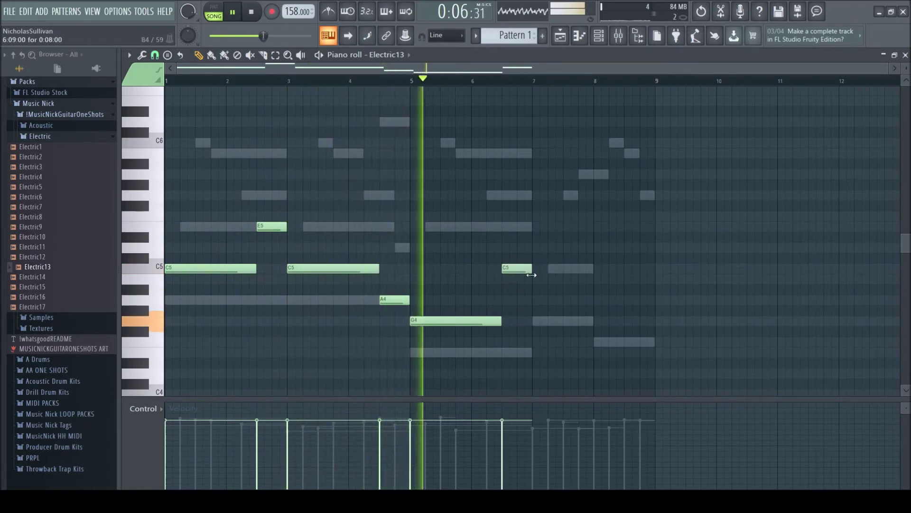
click(545, 320)
drag(562, 321, 593, 321)
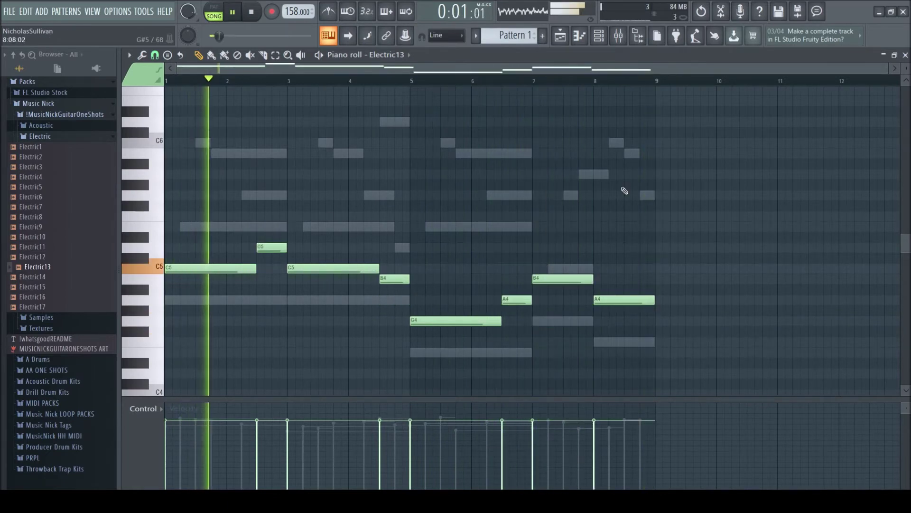
- Vary and slightly lower the velocities of all Electric13 notes, and close the piano roll
key(ctrl+a)
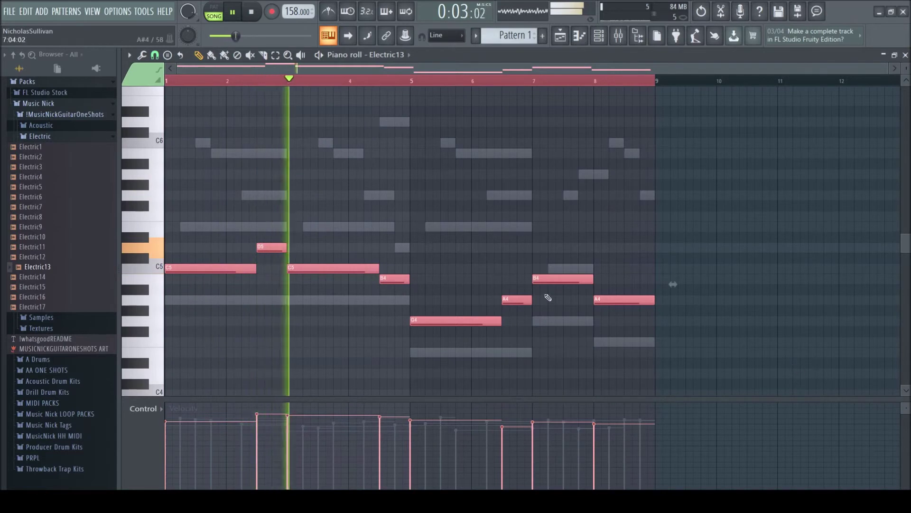
key(ctrl+d)
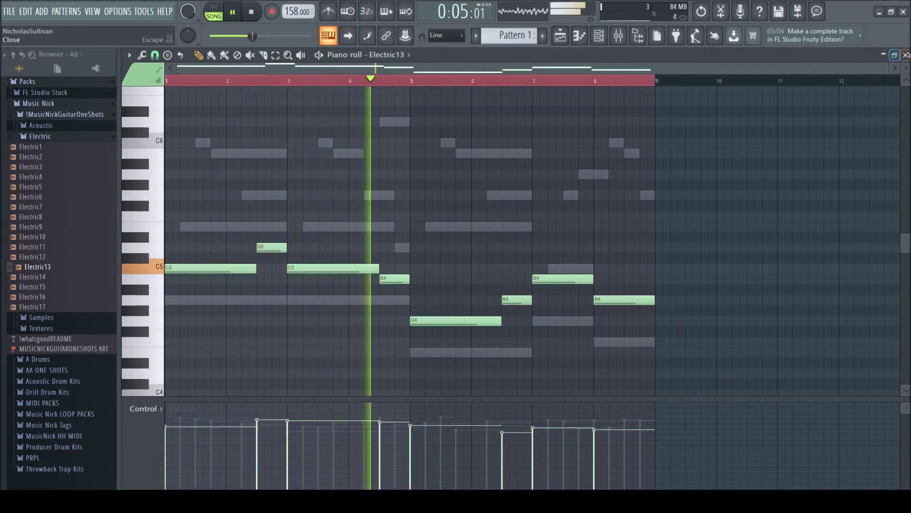
click(905, 55)
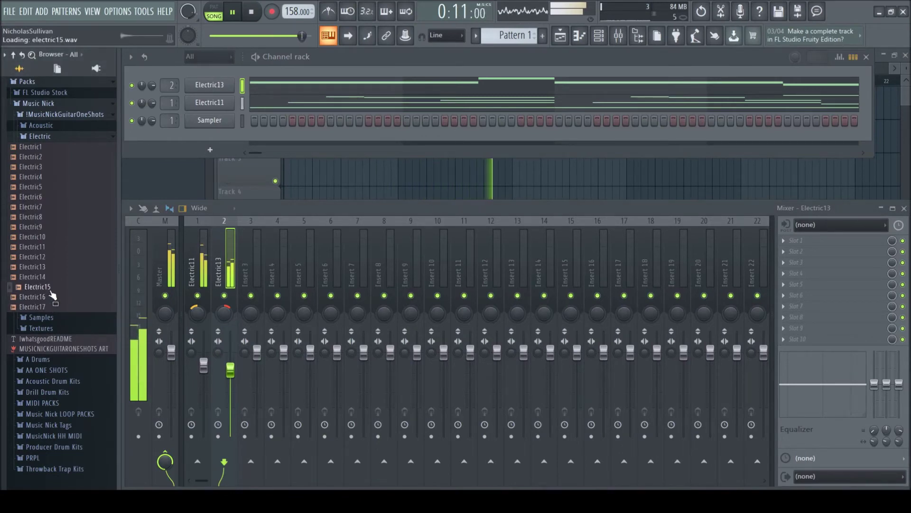
- Load Electric15 into a new channel, write its quarter-bar plucked pattern across bars 1 to 8, and vary all note velocities
drag(204, 76, 209, 84)
click(645, 88)
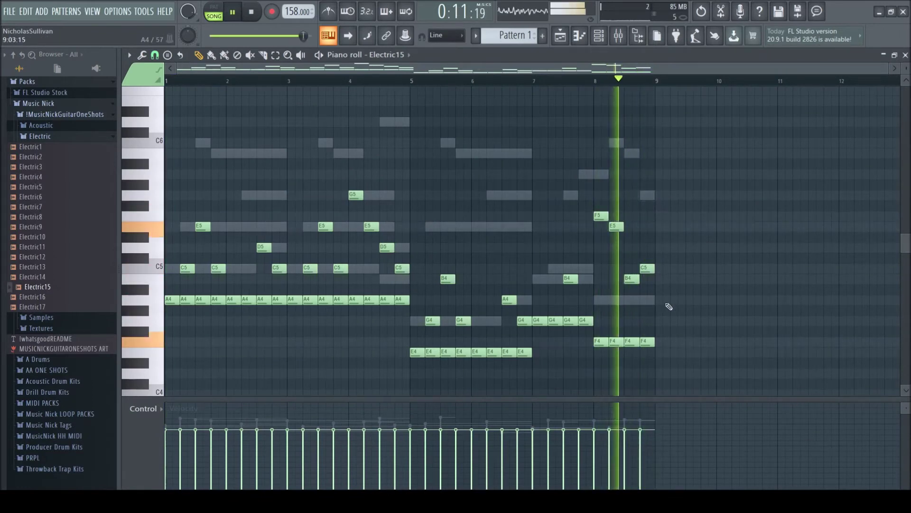
key(ctrl+a)
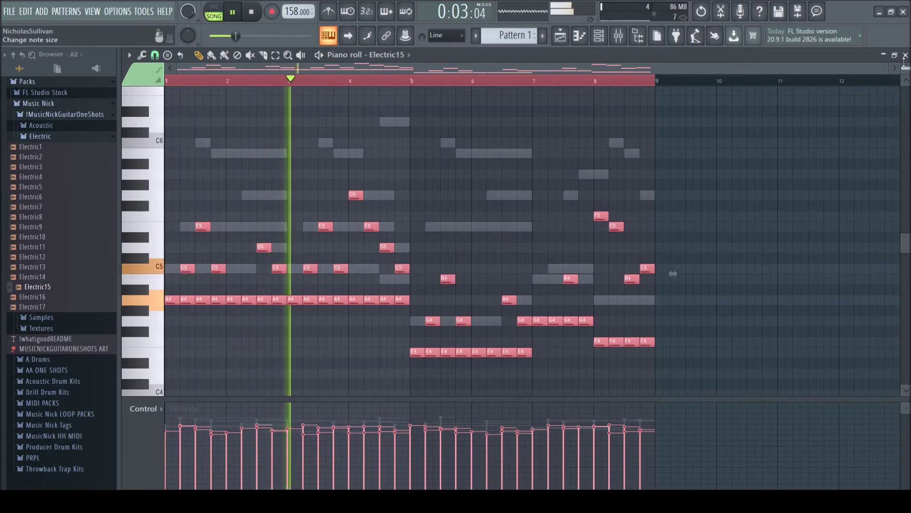
key(F5)
key(F6)
key(F9)
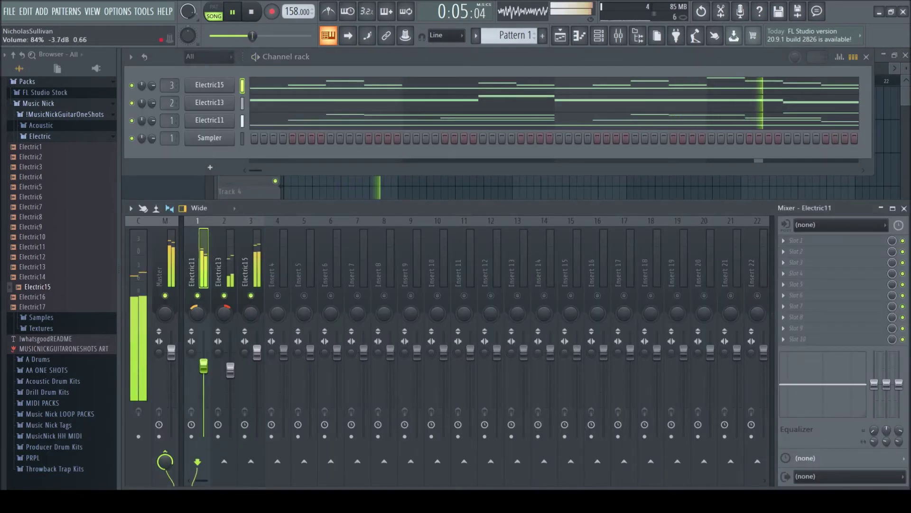
- Add an Acoustic3 channel with held A minor, E minor, G and F chords, and rework them into a quarter-bar arpeggio
scroll(234, 377, down, 3)
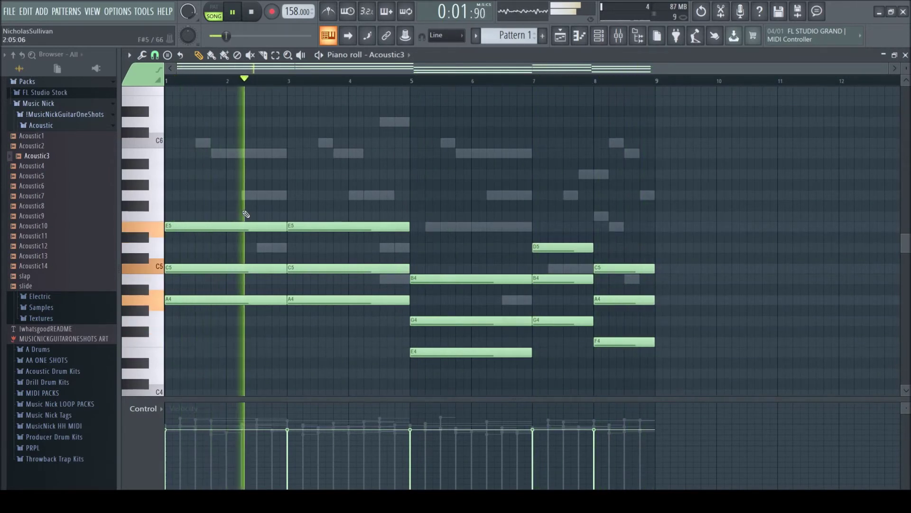
key(ctrl+z)
key(ctrl+z)
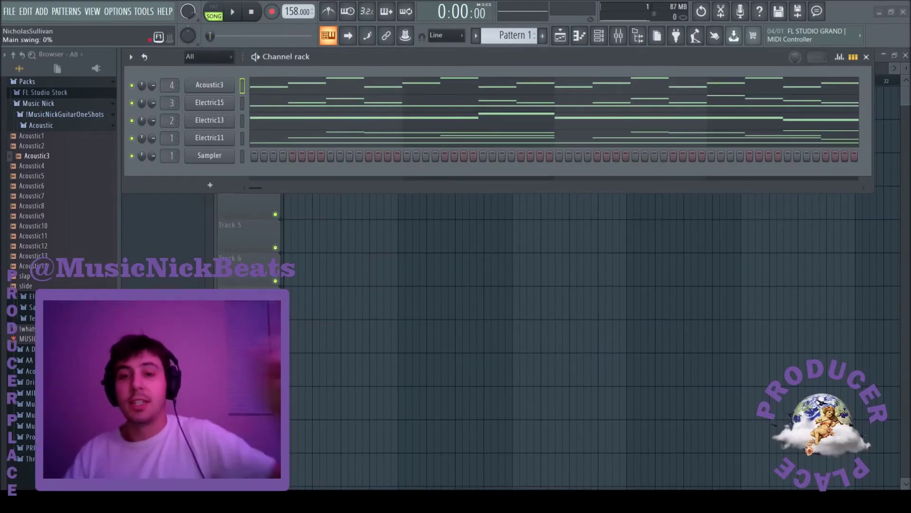
- Try transposing the four guitar channels together so the Electric11 melody starts on C#5, and play the result
drag(243, 135, 243, 86)
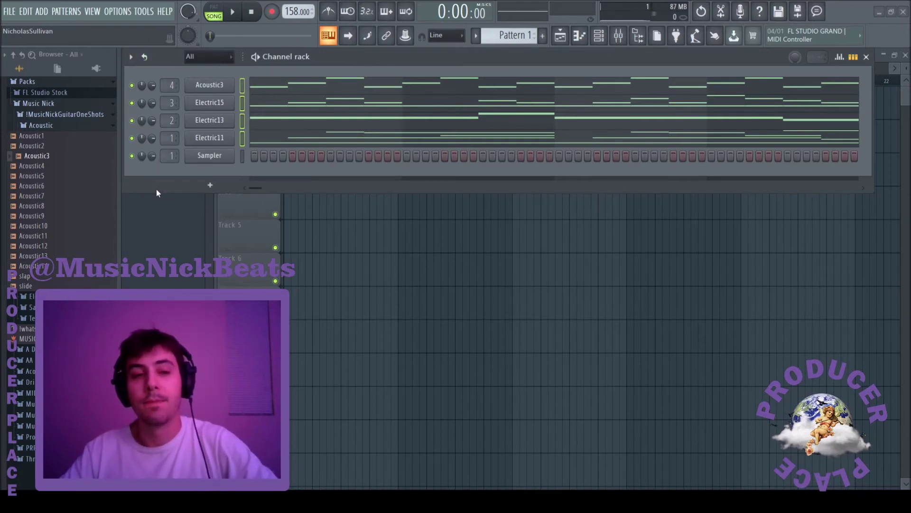
key(space)
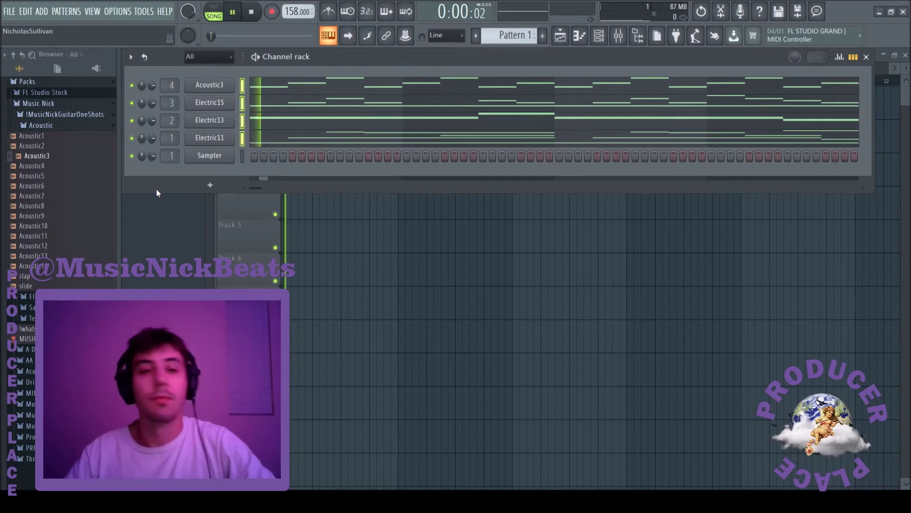
click(338, 142)
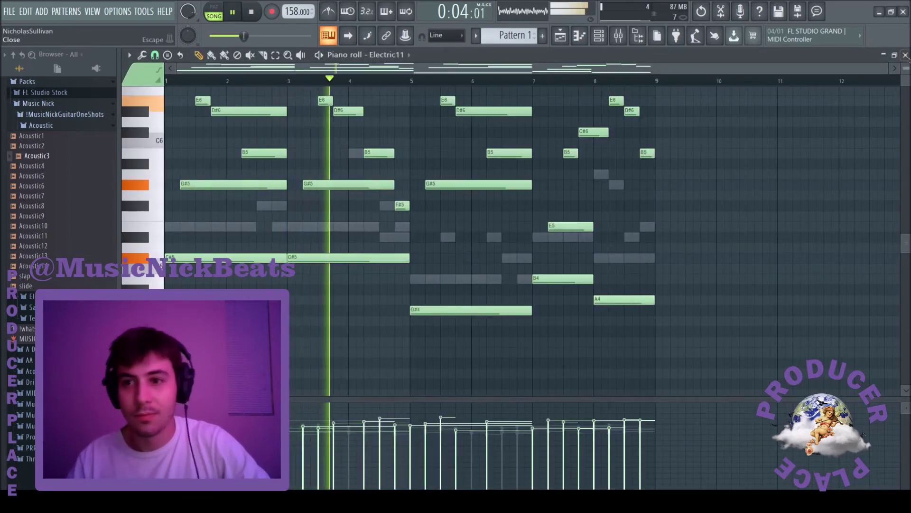
key(F7)
key(space)
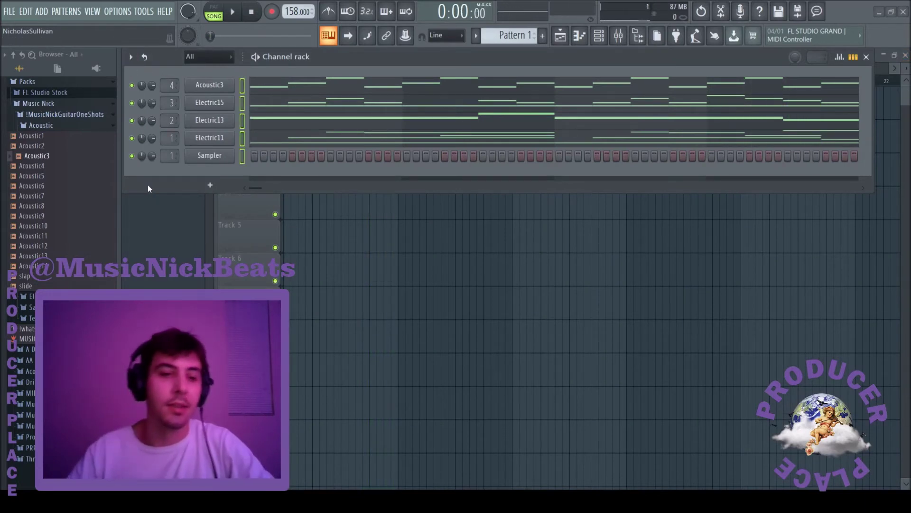
- Transpose all guitar channels so the Electric11 melody starts on B4, checking it in the piano roll during playback
key(space)
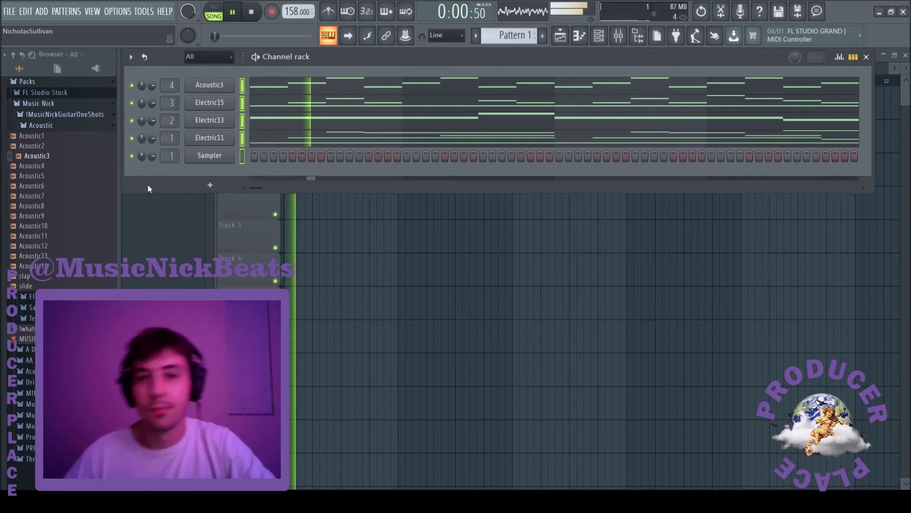
key(F7)
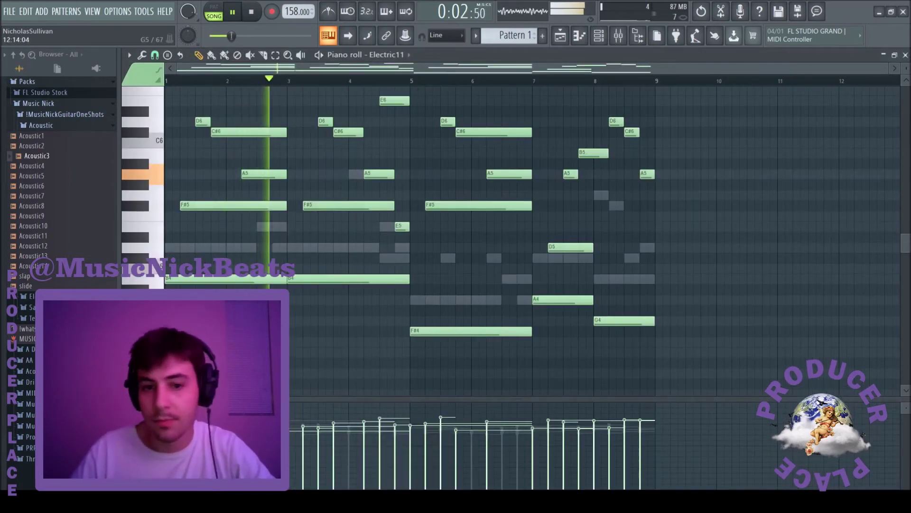
click(905, 55)
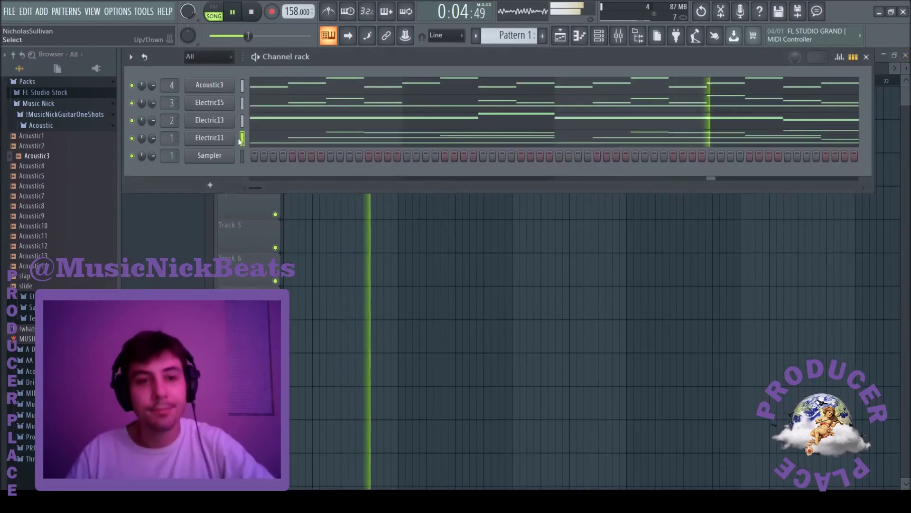
- Add Guitar Rig 6 with the Van 51 amplifier and matched cabinet to the Electric11 mixer track
key(F9)
key(F5)
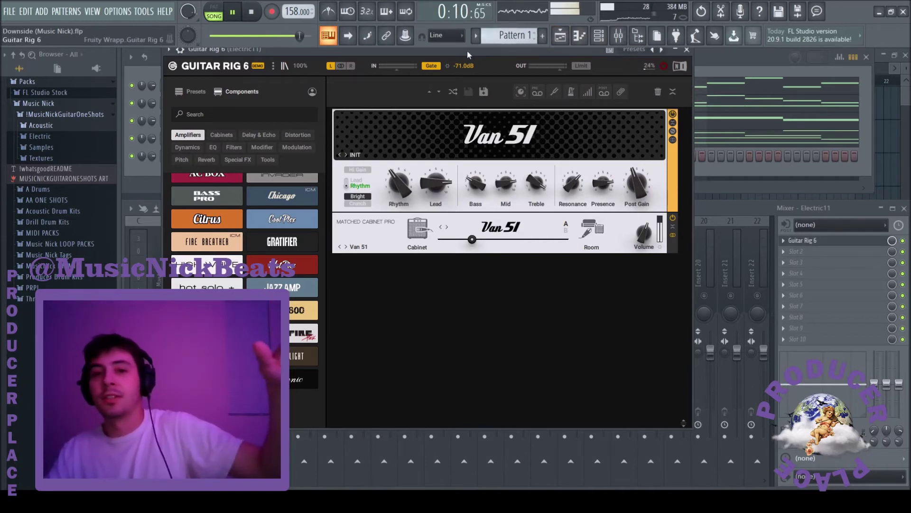
drag(468, 54, 626, 67)
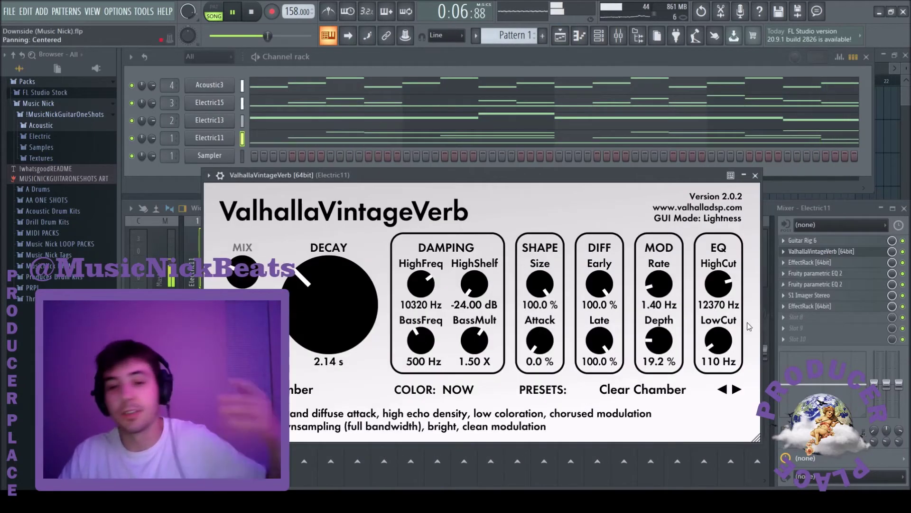
- Close the reverb and examine the MicroShift, PanMan, PrimalTap and EchoBoy modules in Electric11's first EffectRack
click(828, 252)
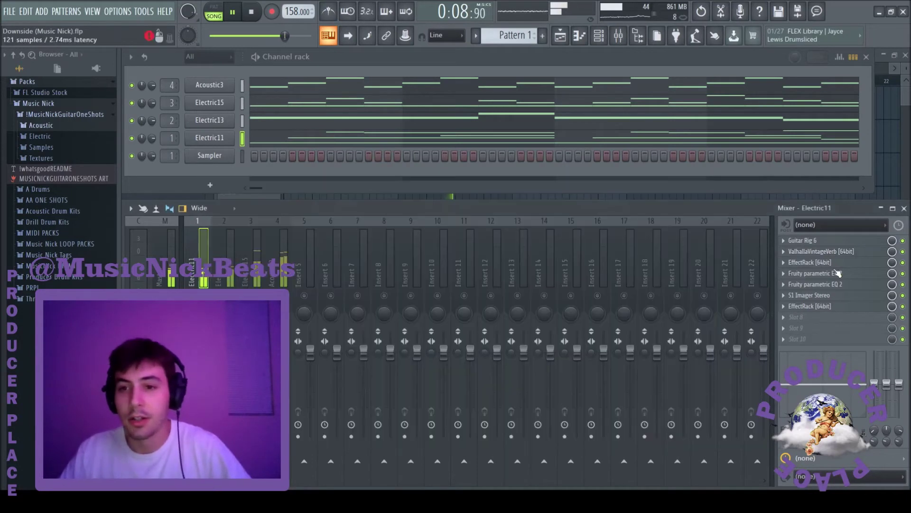
click(834, 264)
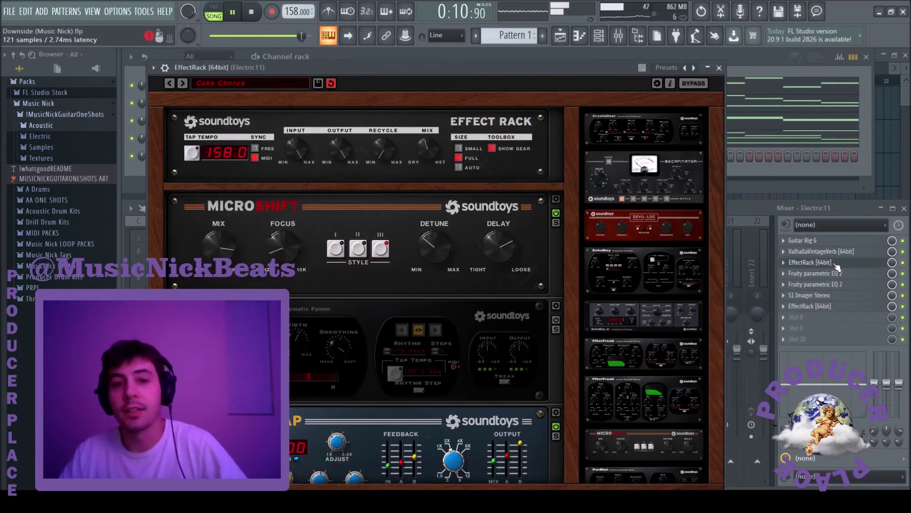
drag(569, 249, 570, 363)
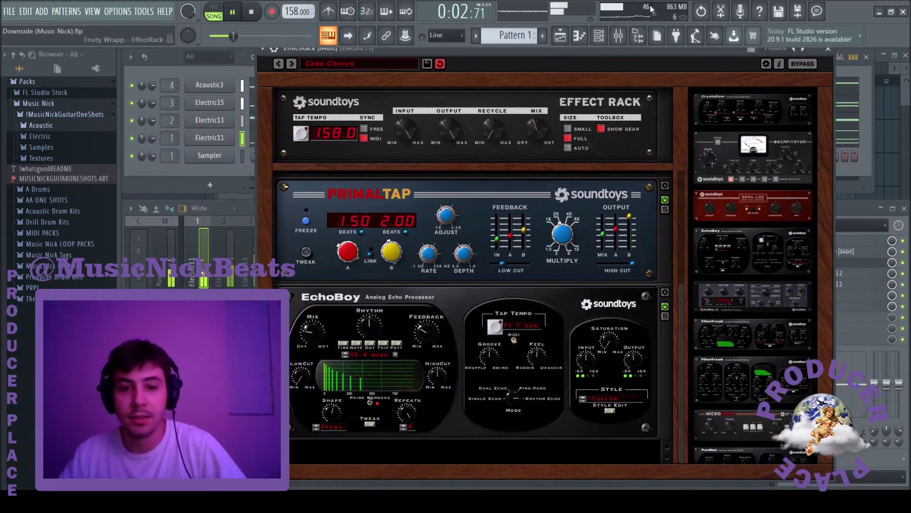
scroll(669, 315, up, 4)
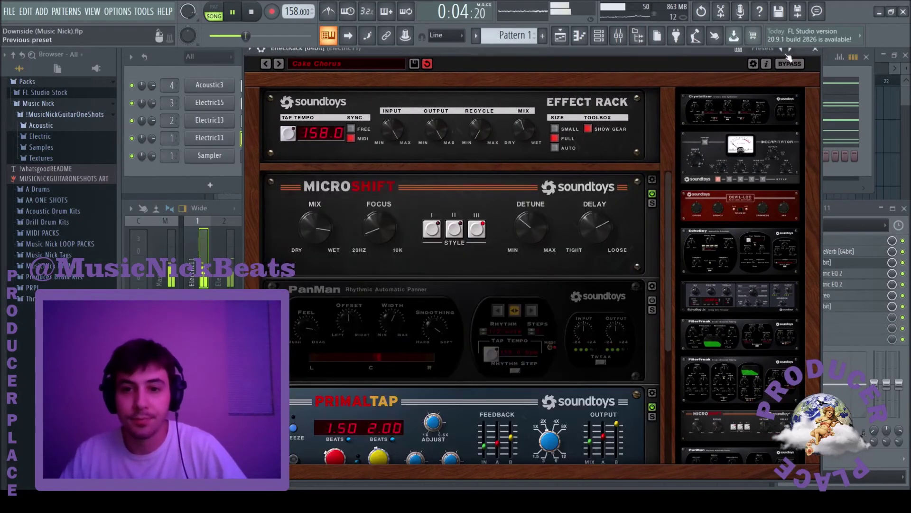
click(818, 48)
- Examine the curves of both Fruity parametric EQ 2 effects on the Electric11 track, closing each one
click(822, 283)
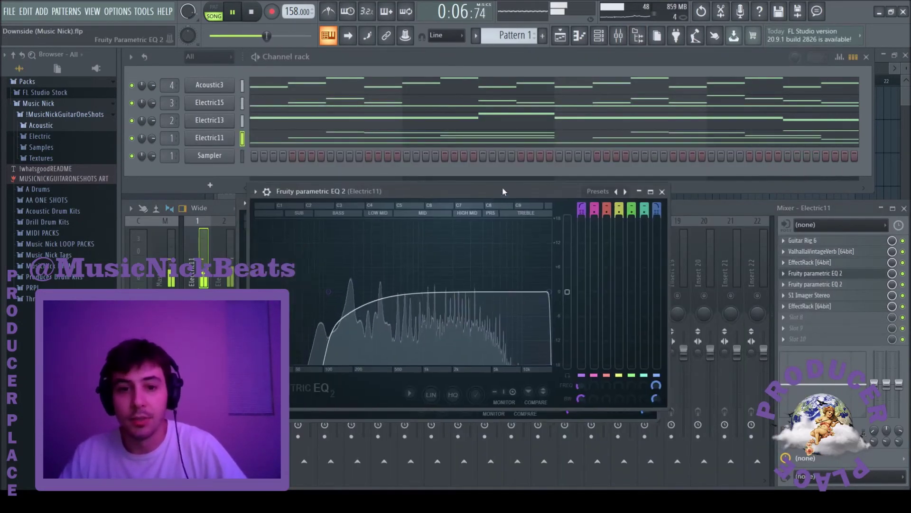
drag(484, 206, 586, 63)
click(798, 67)
click(822, 273)
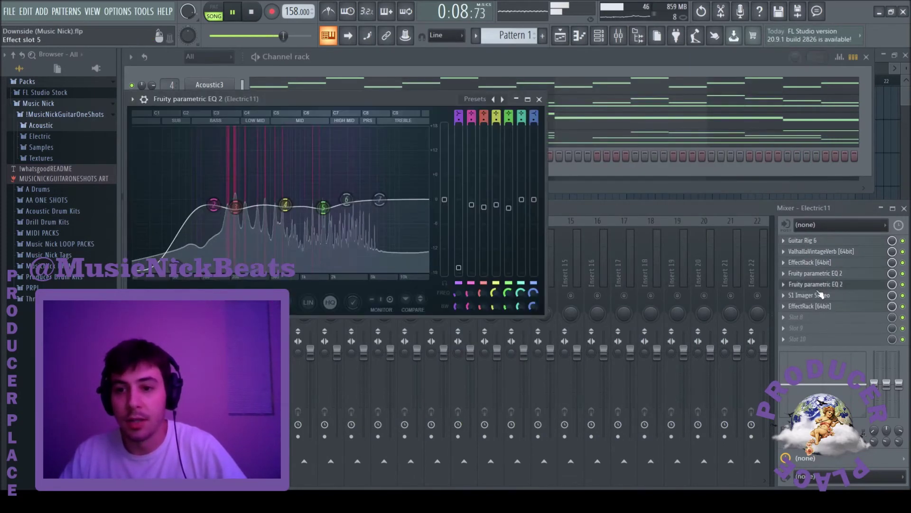
drag(396, 93, 720, 96)
click(861, 93)
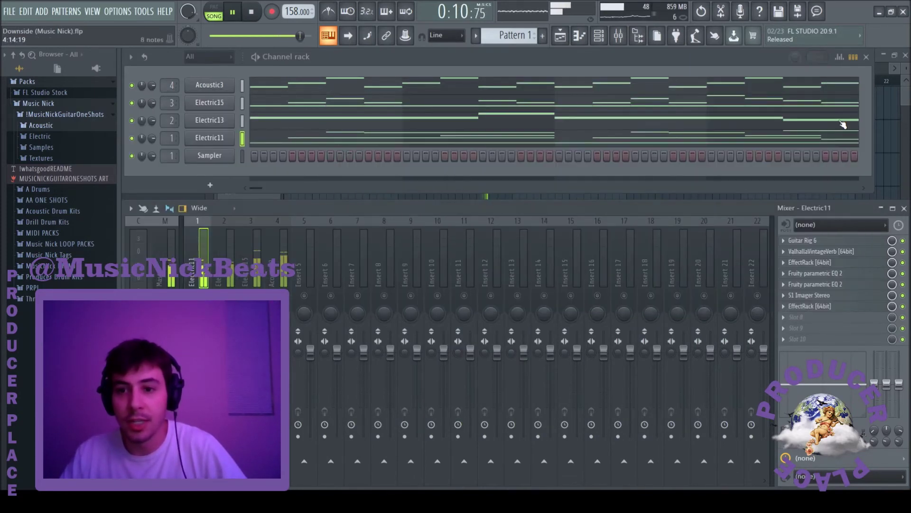
- Examine the S1 Imager Stereo settings and the second EffectRack on the Electric11 track, closing both
click(809, 295)
drag(286, 118, 742, 84)
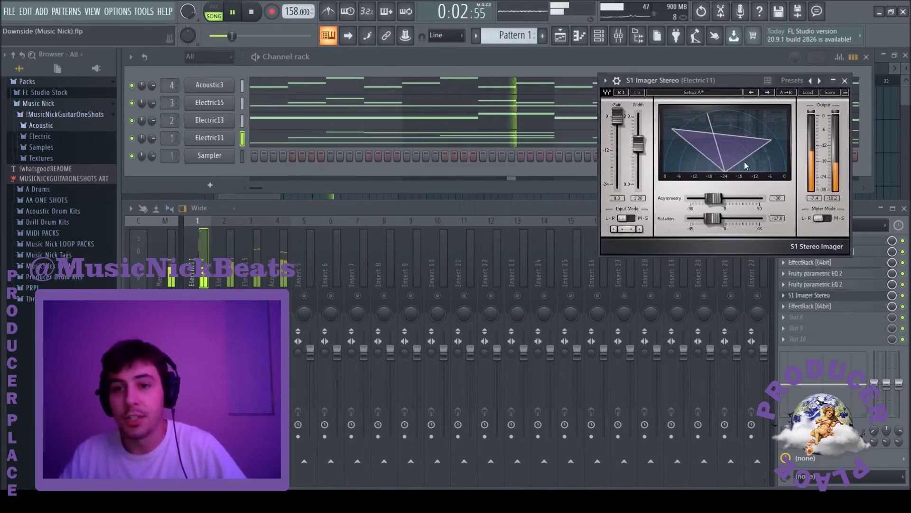
click(844, 81)
click(825, 307)
drag(441, 50, 640, 52)
click(895, 67)
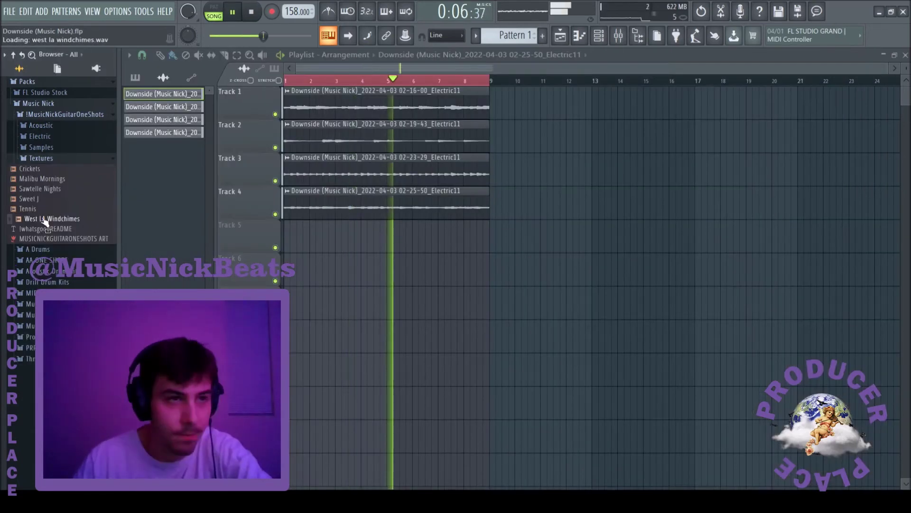
- Audition the Malibu Mornings and Sawtelle Nights textures against the looping guitar stems
click(43, 180)
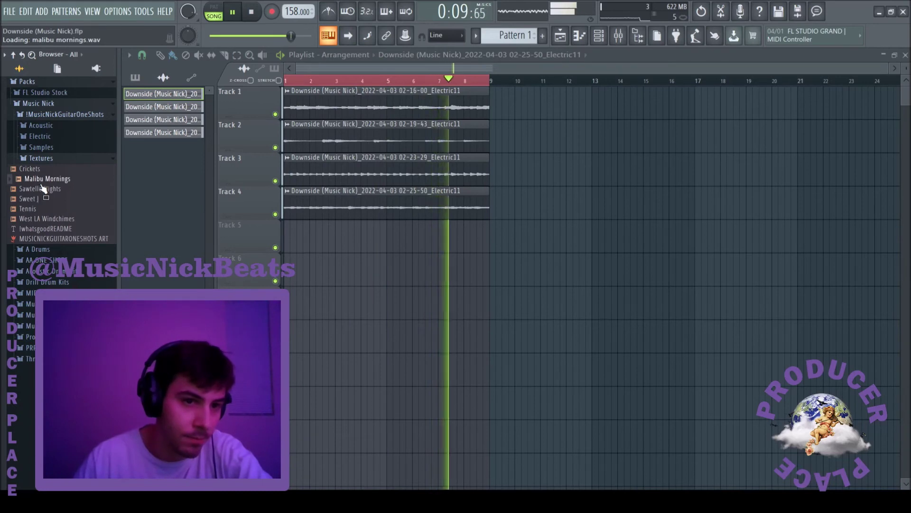
click(43, 188)
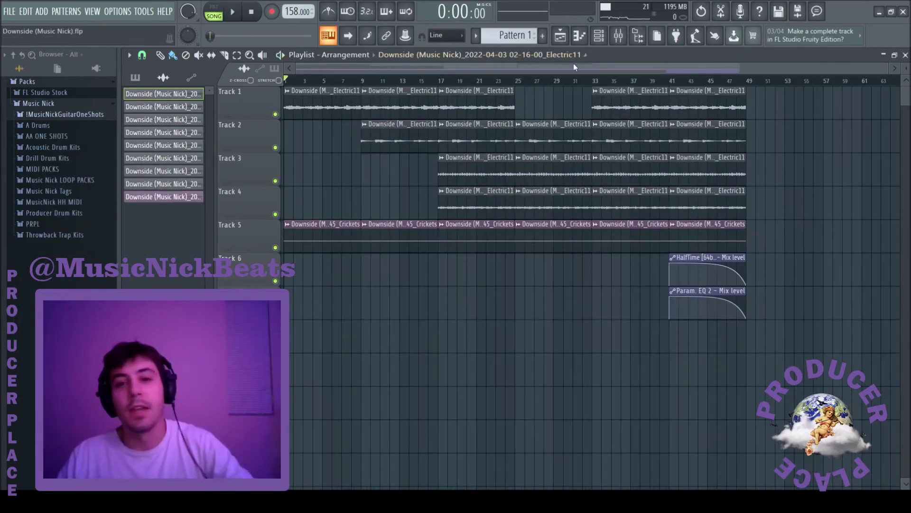
- Play through the arrangement's sections, including the starts at bars 33, 41 and 9, and stop playback
key(space)
key(space)
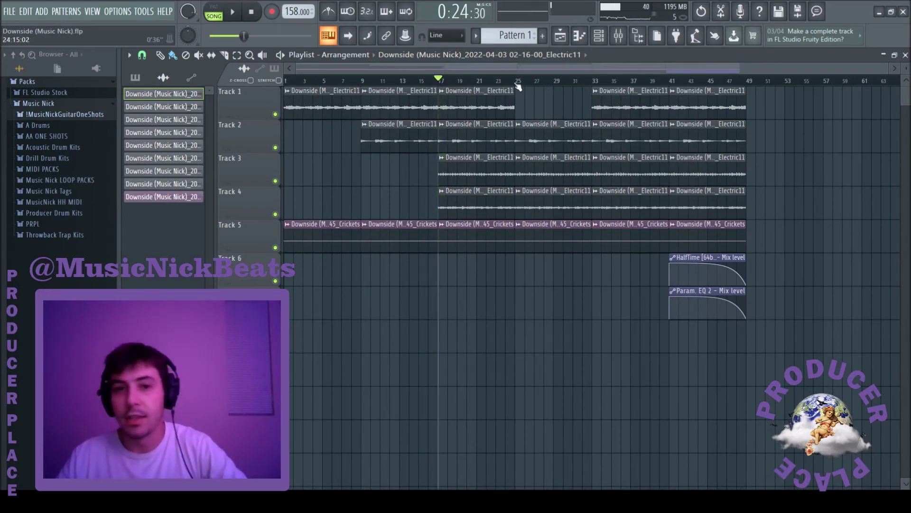
key(space)
click(596, 80)
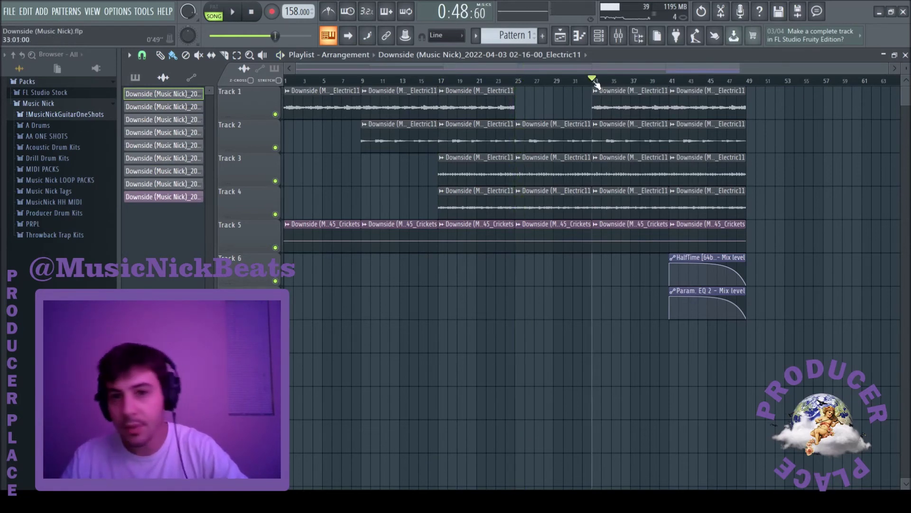
click(672, 81)
click(704, 81)
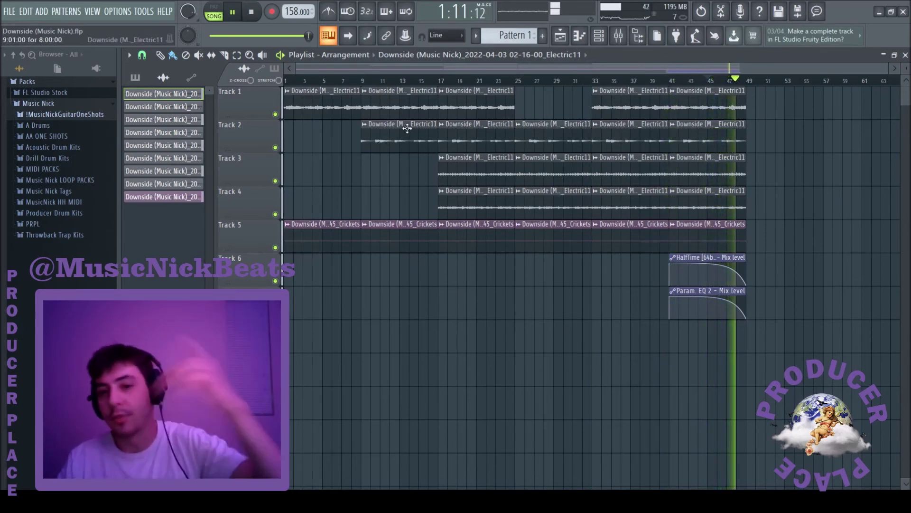
click(364, 82)
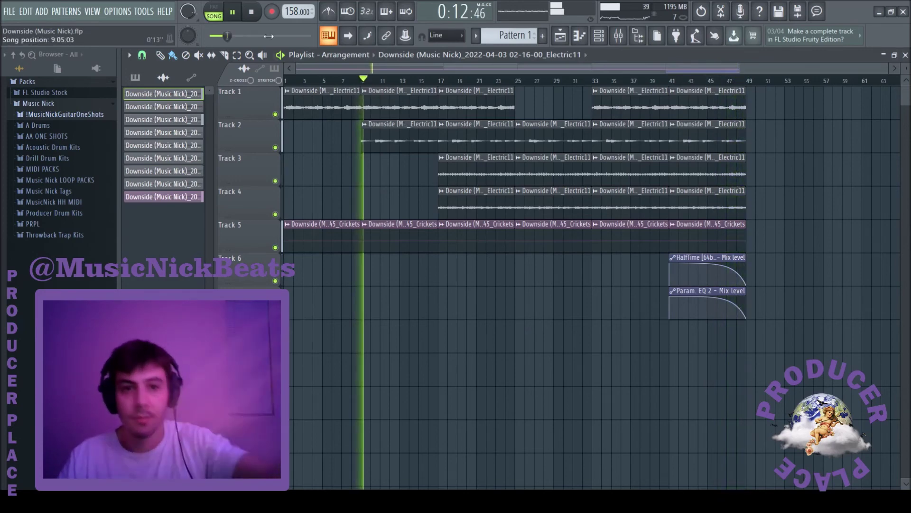
key(space)
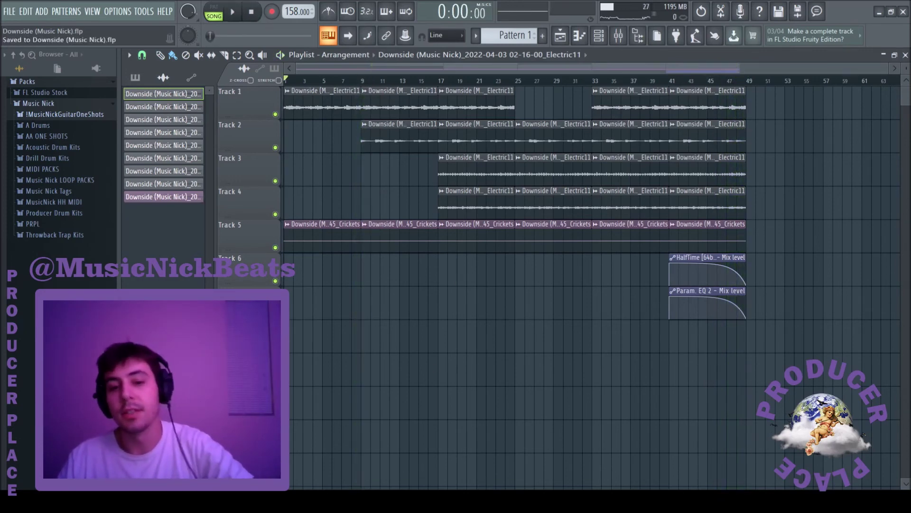
- Examine the RC-20 Retro Color and Cassette effects on the Master track in the mixer
key(F6)
key(F9)
click(830, 244)
click(829, 245)
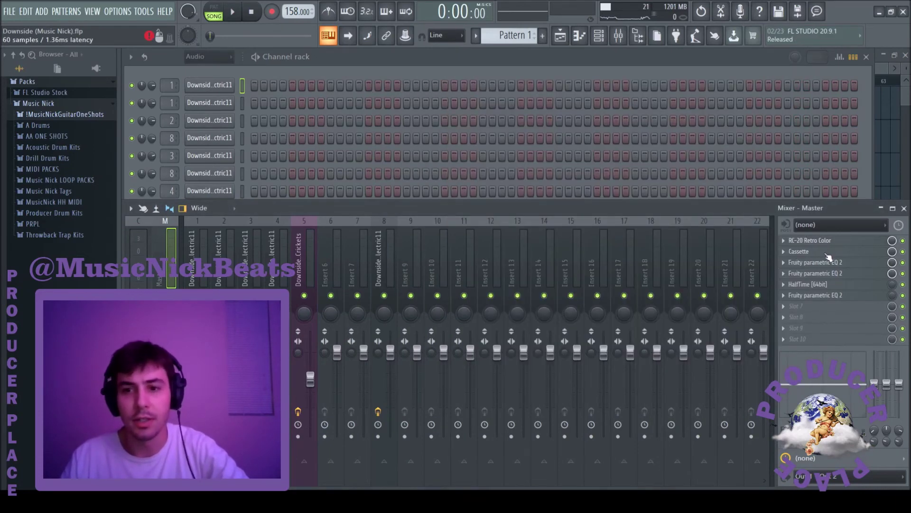
click(829, 251)
key(Escape)
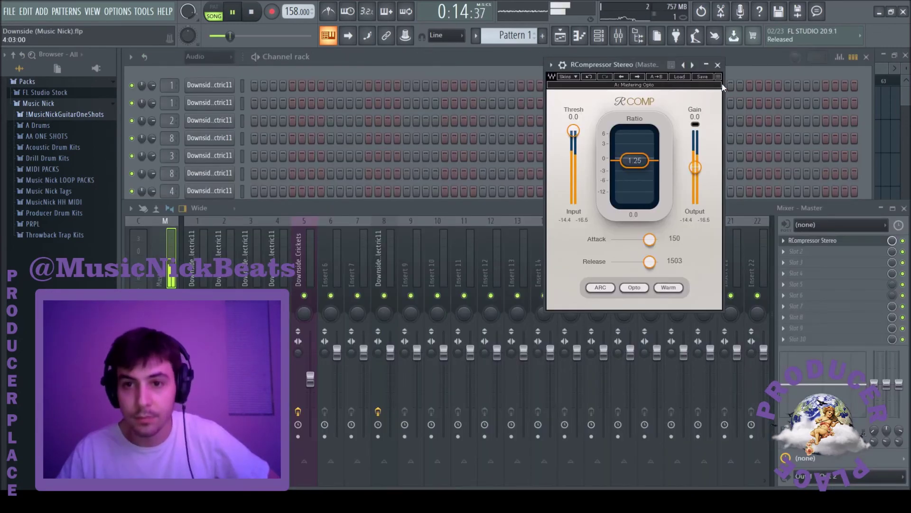
- Add Ghz Midside Matrix 3 after the Master's compressor and set its side gain to 2.0 dB
key(Escape)
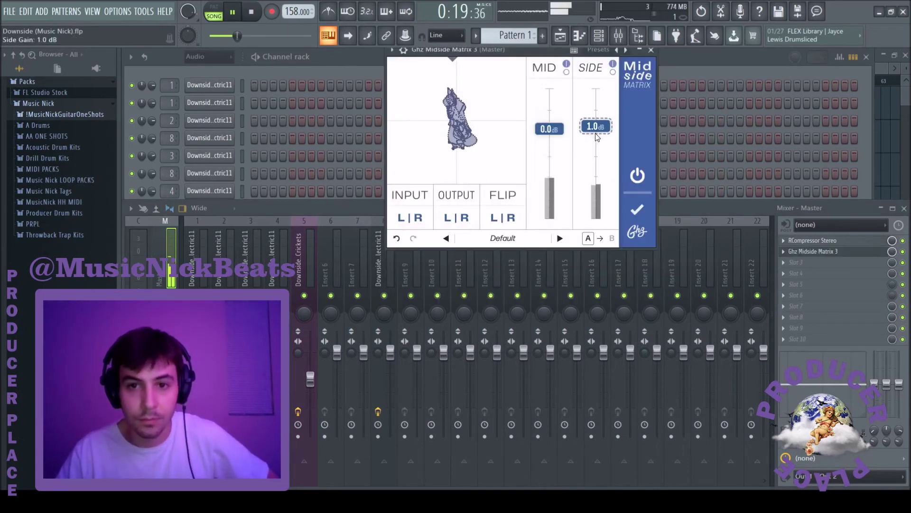
drag(595, 133, 622, 104)
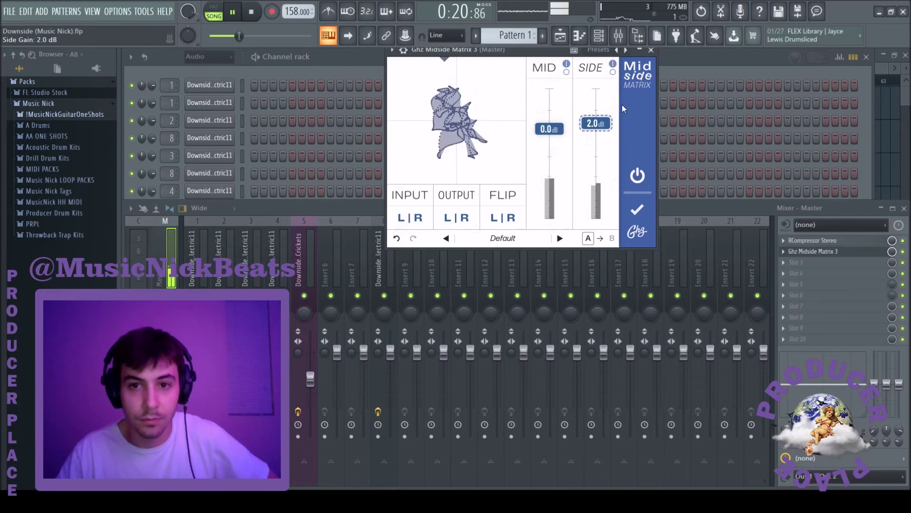
click(650, 50)
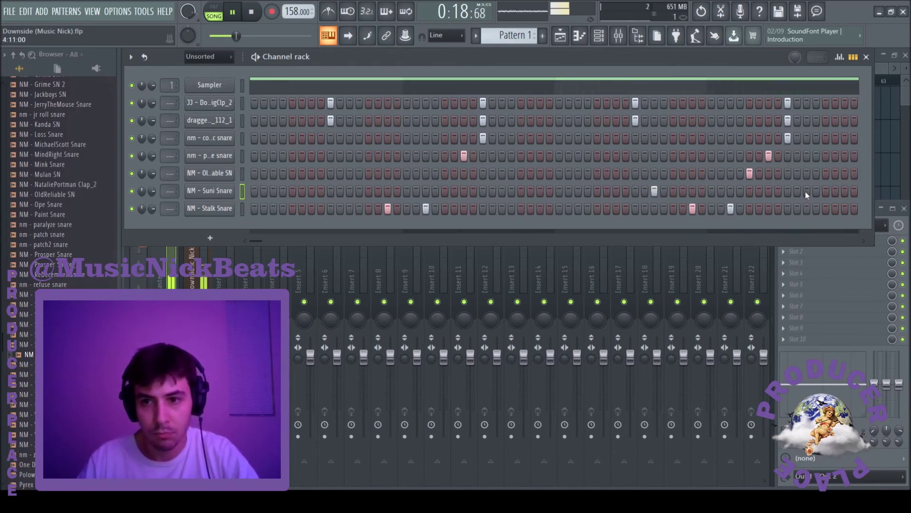
- Place the NM - Suni Snare hits near the ends of bars 4 and 8, and deselect the 56 Grams hi-hat notes
key(F7)
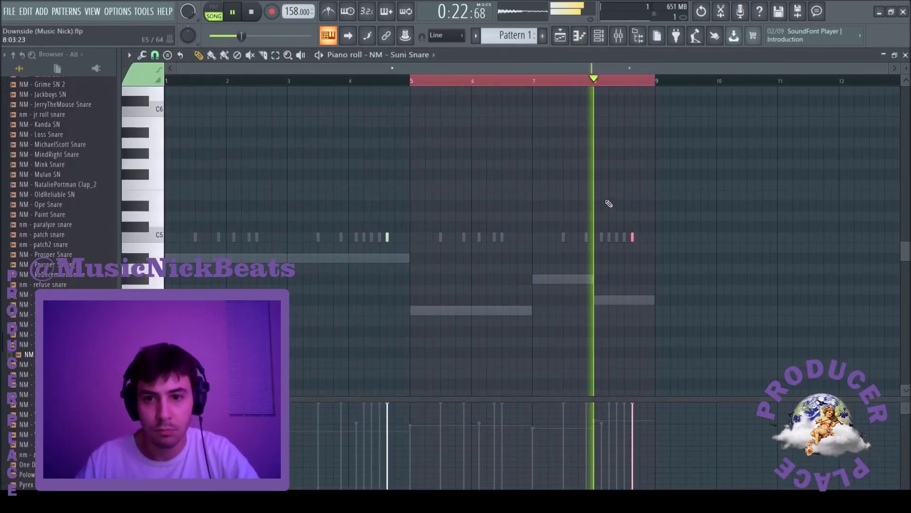
drag(631, 237, 641, 252)
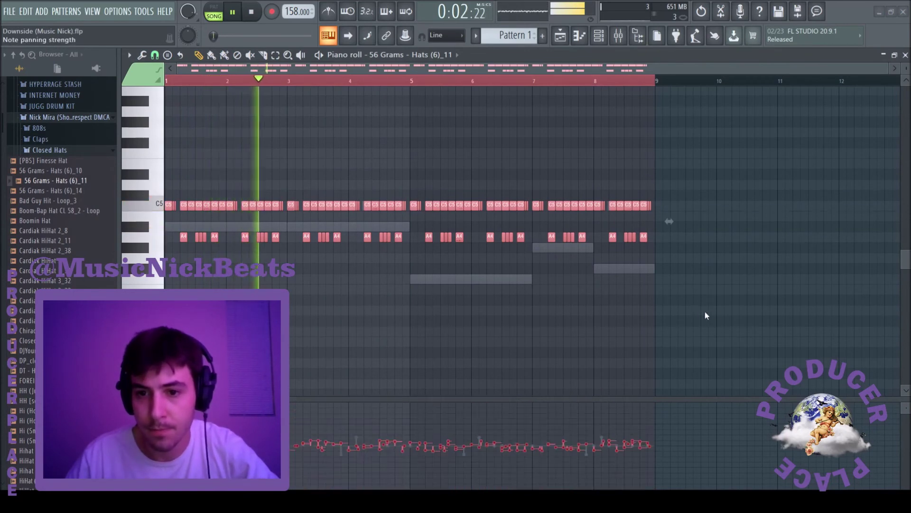
key(ctrl+d)
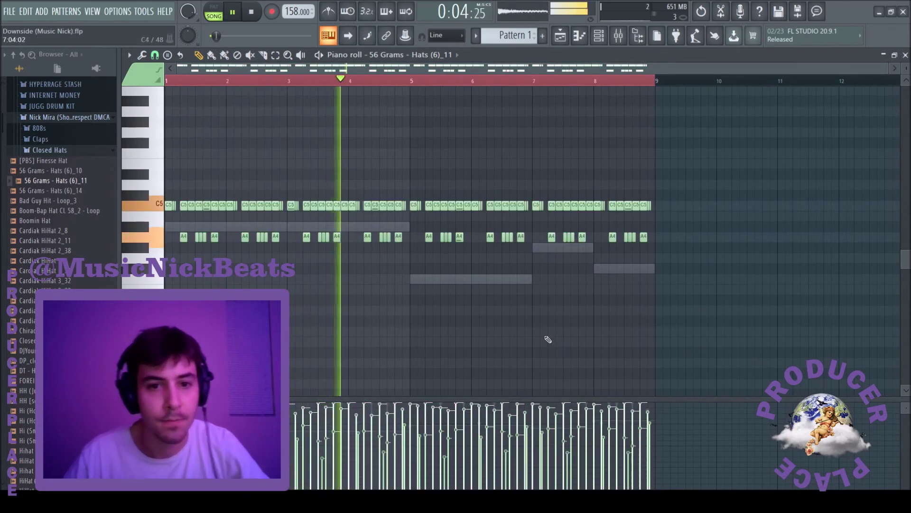
scroll(362, 301, up, 2)
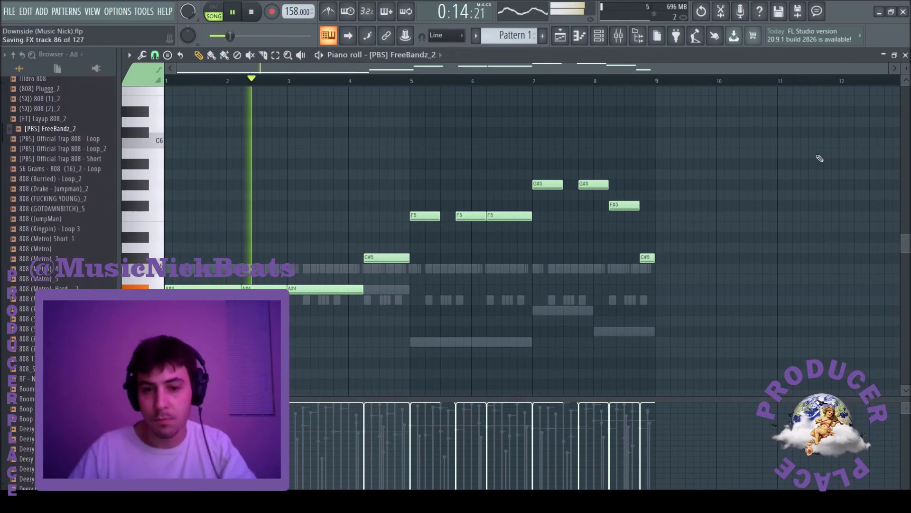
- Raise the [PBS] FreeBandz_2 808's mixer level to -2.7 dB and save the project
key(F7)
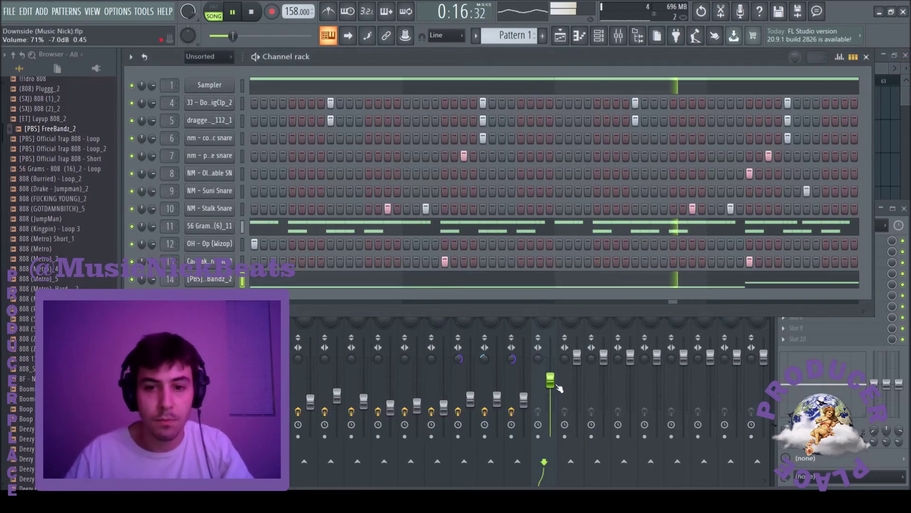
drag(550, 380, 550, 366)
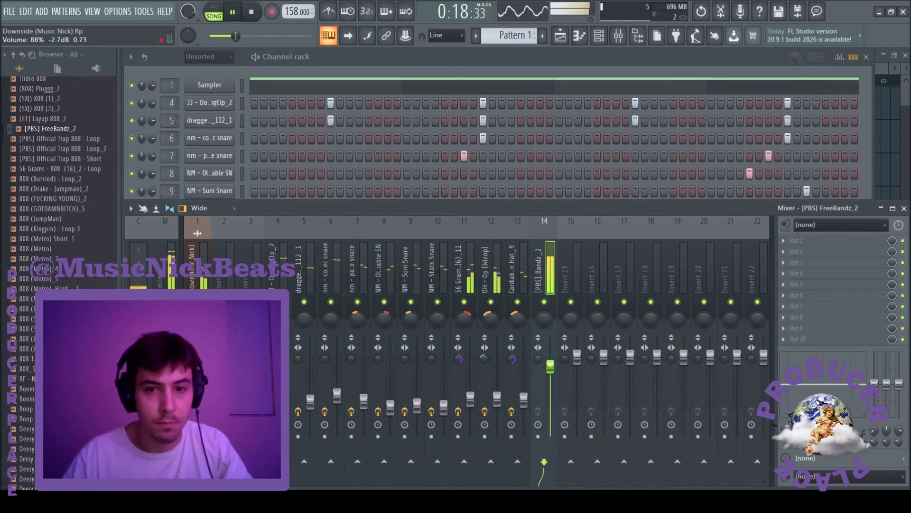
key(ctrl+s)
- Review the FreeBandz 808 line and add an nm - berry kick hit late in bar 8 to follow it
click(425, 57)
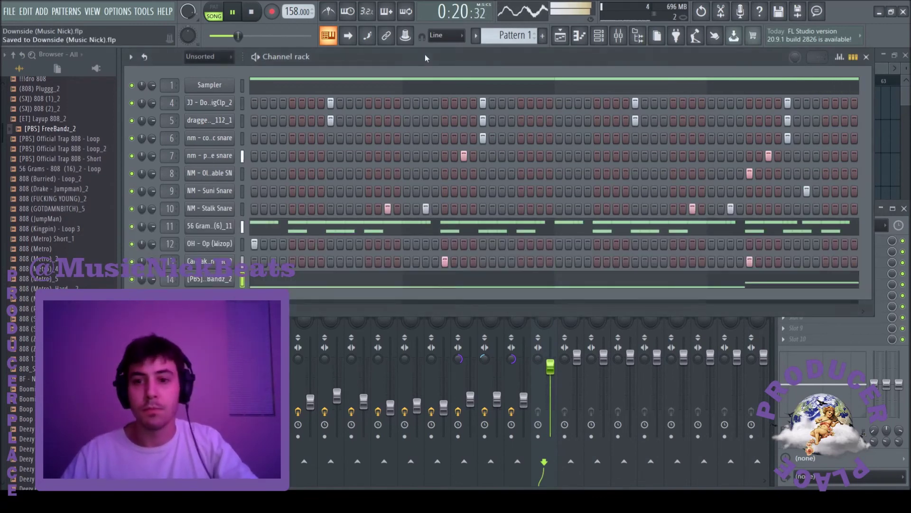
scroll(106, 256, up, 5)
click(306, 279)
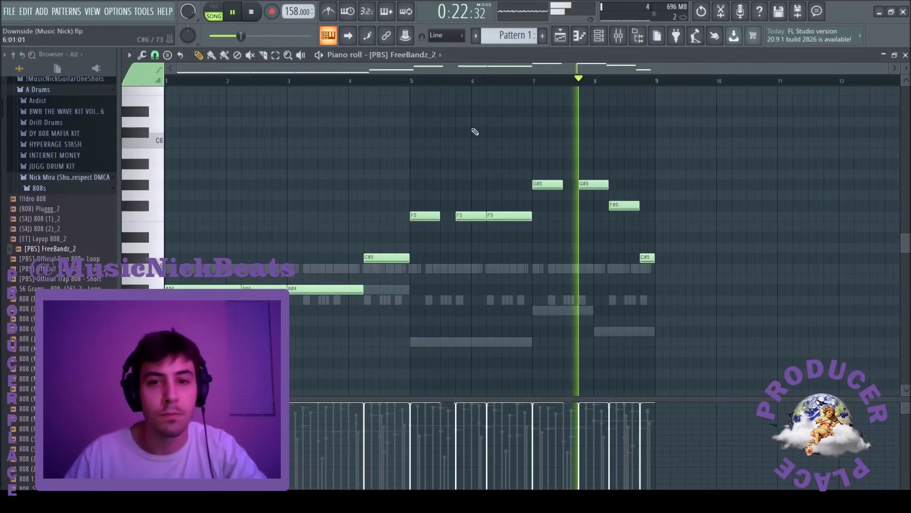
click(416, 77)
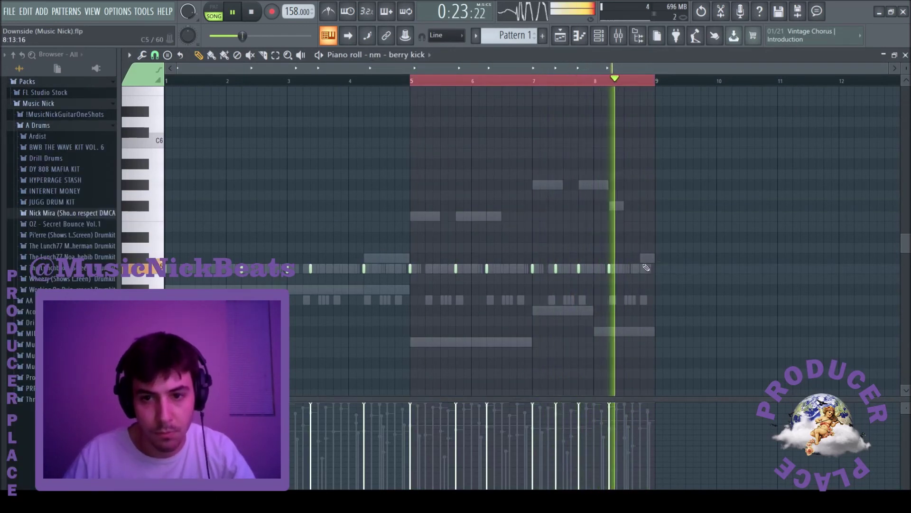
drag(634, 270, 641, 270)
click(598, 79)
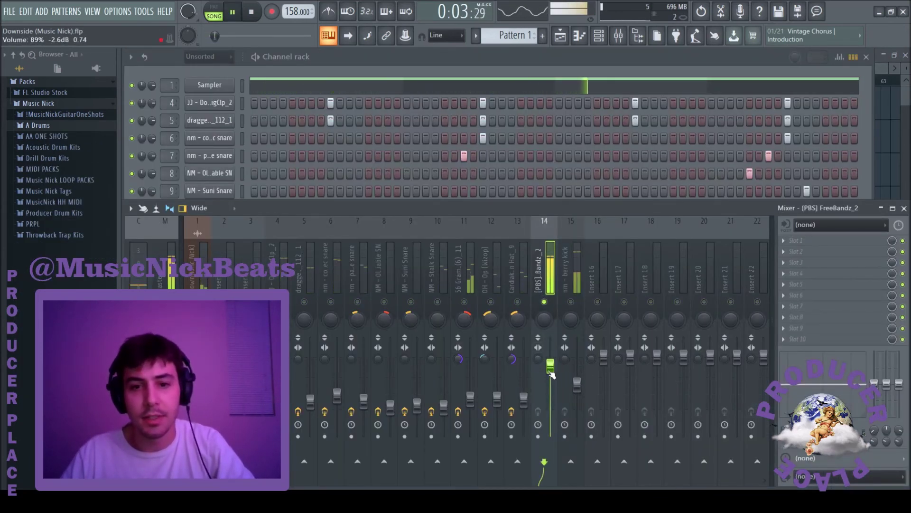
- Set the nm - berry kick's mixer level to -10.1 dB
click(577, 387)
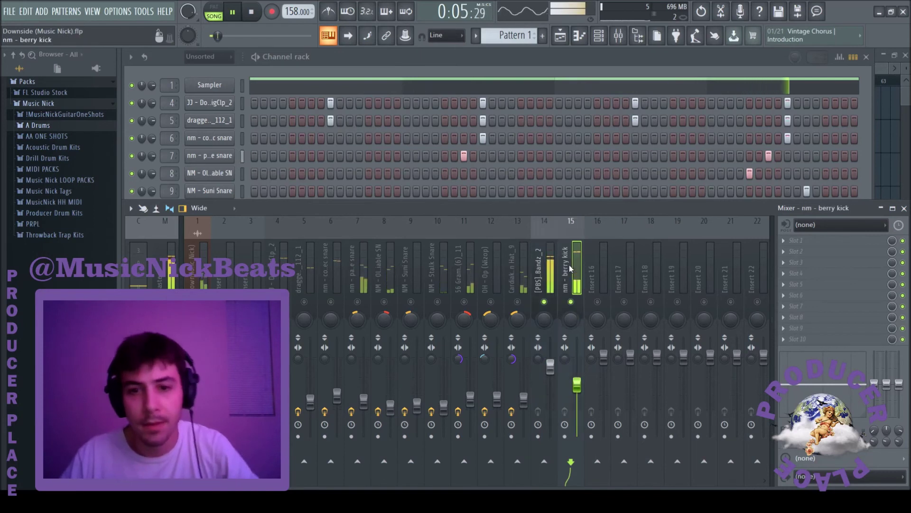
drag(577, 387, 578, 394)
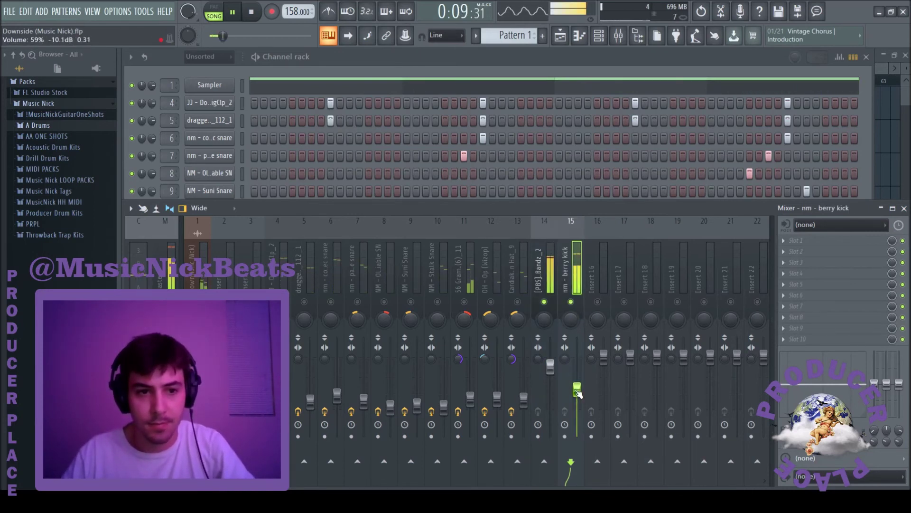
- Unmute the collec and paralyze snare tracks, and lower the JJ - DorkBigClp_2, dragged_sample_112_1 and collec snare levels against the kick and 808
click(282, 266)
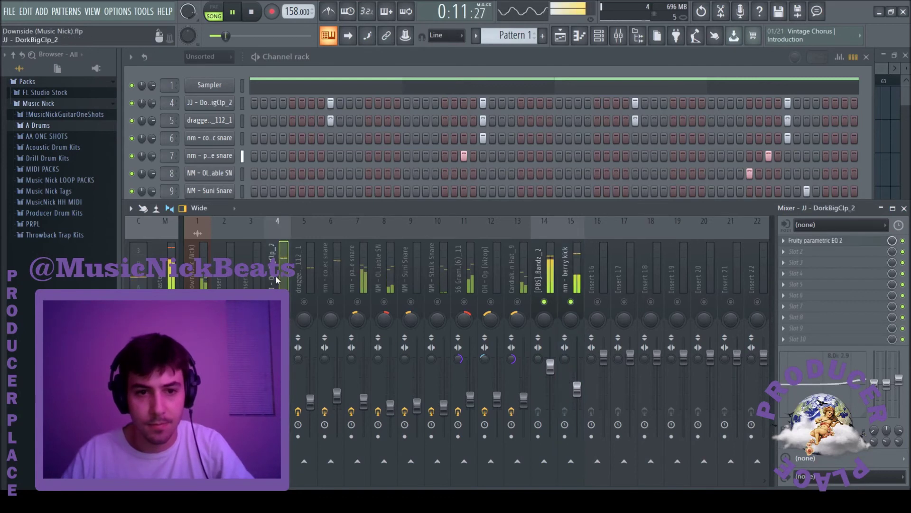
click(331, 301)
click(357, 302)
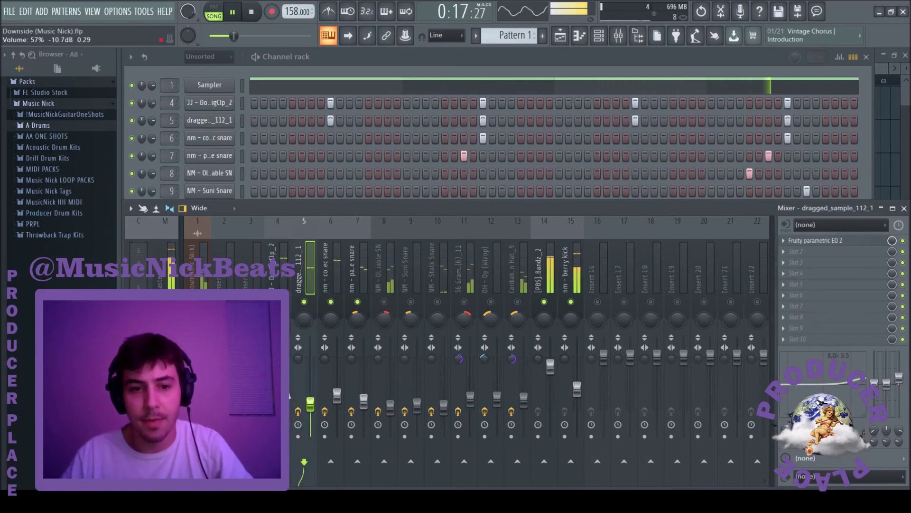
drag(310, 401, 309, 405)
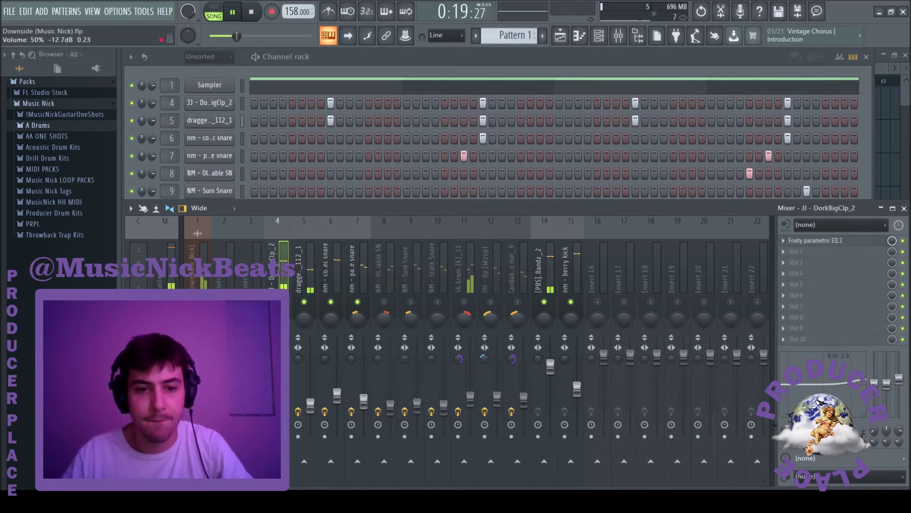
drag(337, 394, 337, 398)
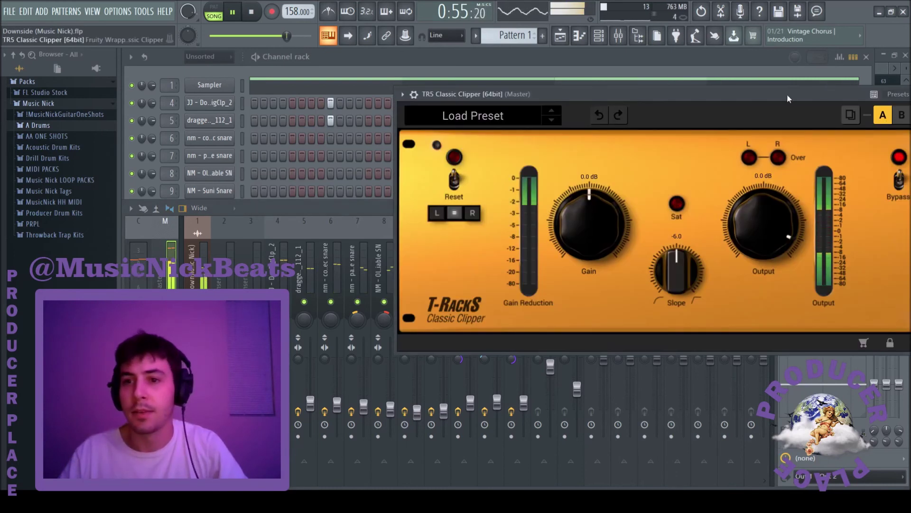
- Set the Master's T-RackS Classic Clipper to 5.0 dB gain and -4.1 slope, and close the plugin
drag(786, 98, 693, 94)
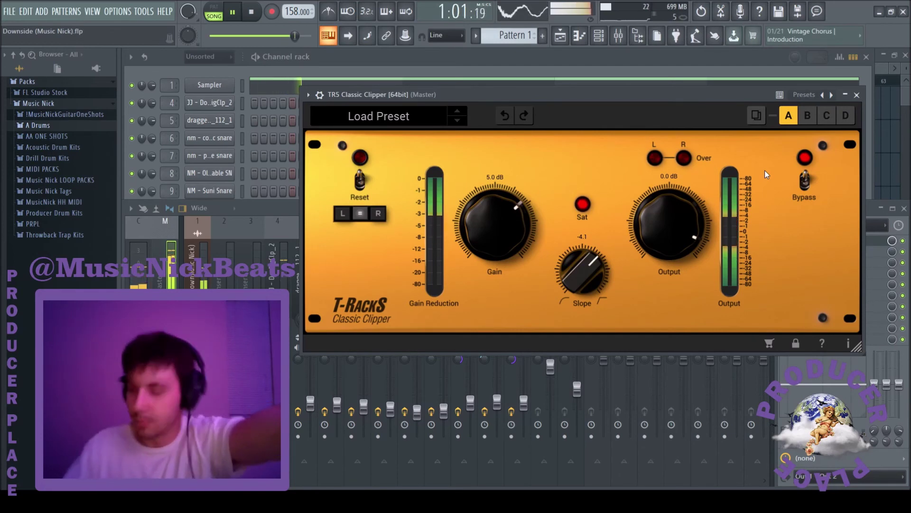
click(857, 95)
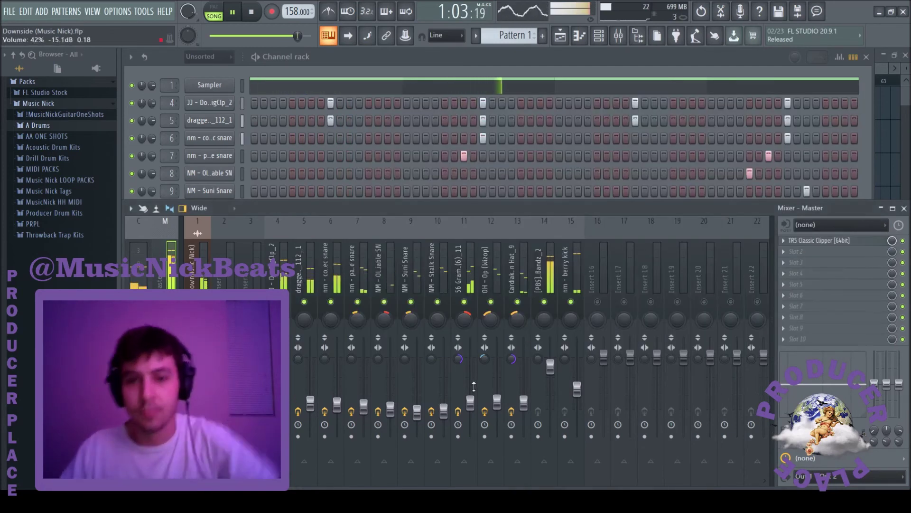
- Rebalance the clap and snare levels in the mixer, setting dragged_sample_112_1 to -15.4 dB and nm - collec snare to -17.0 dB
click(310, 403)
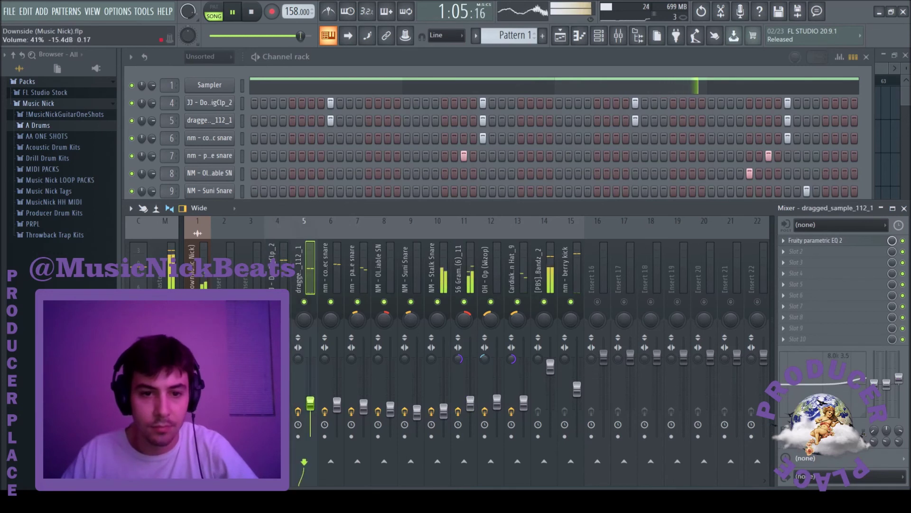
click(337, 404)
click(363, 407)
click(390, 408)
click(363, 407)
click(337, 403)
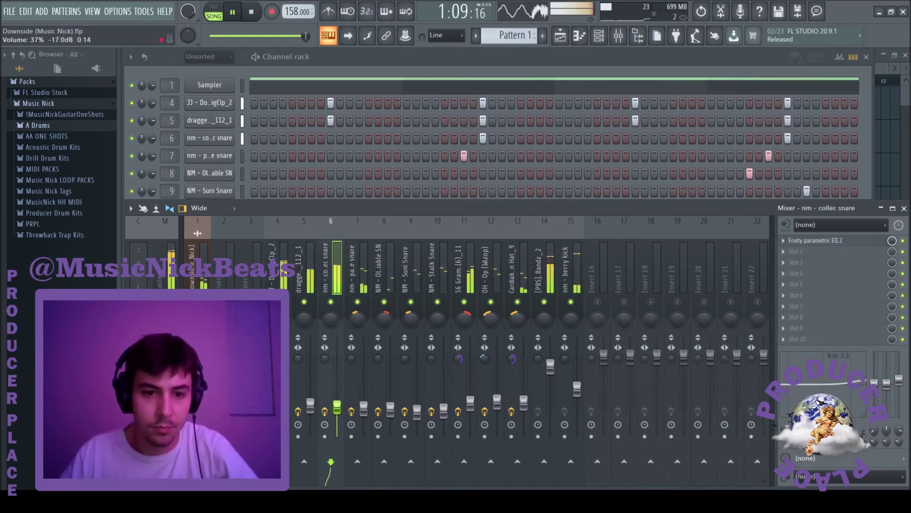
click(391, 408)
- Play the complete song arrangement from bar 1
scroll(390, 409, up, 1)
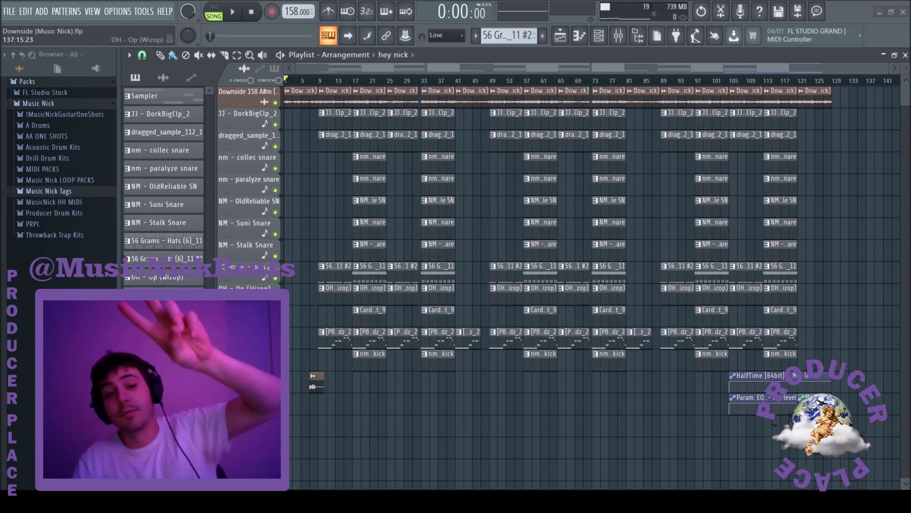
key(space)
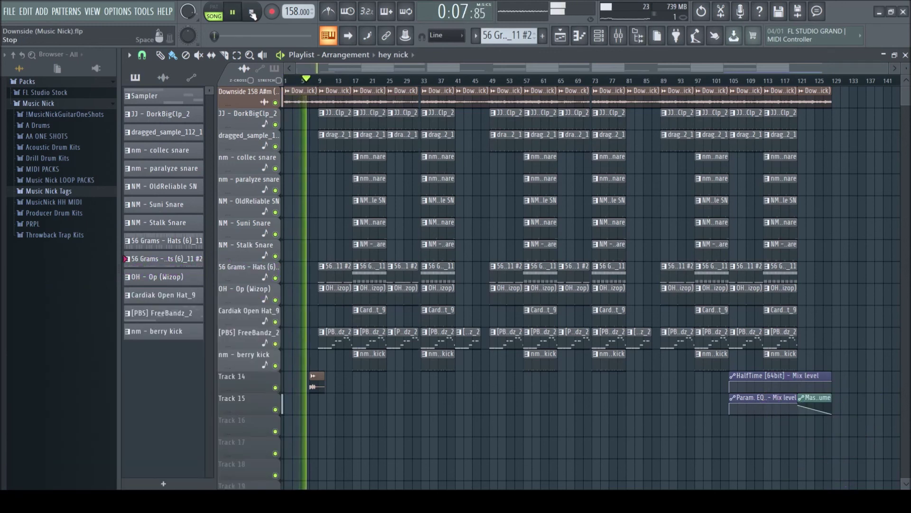